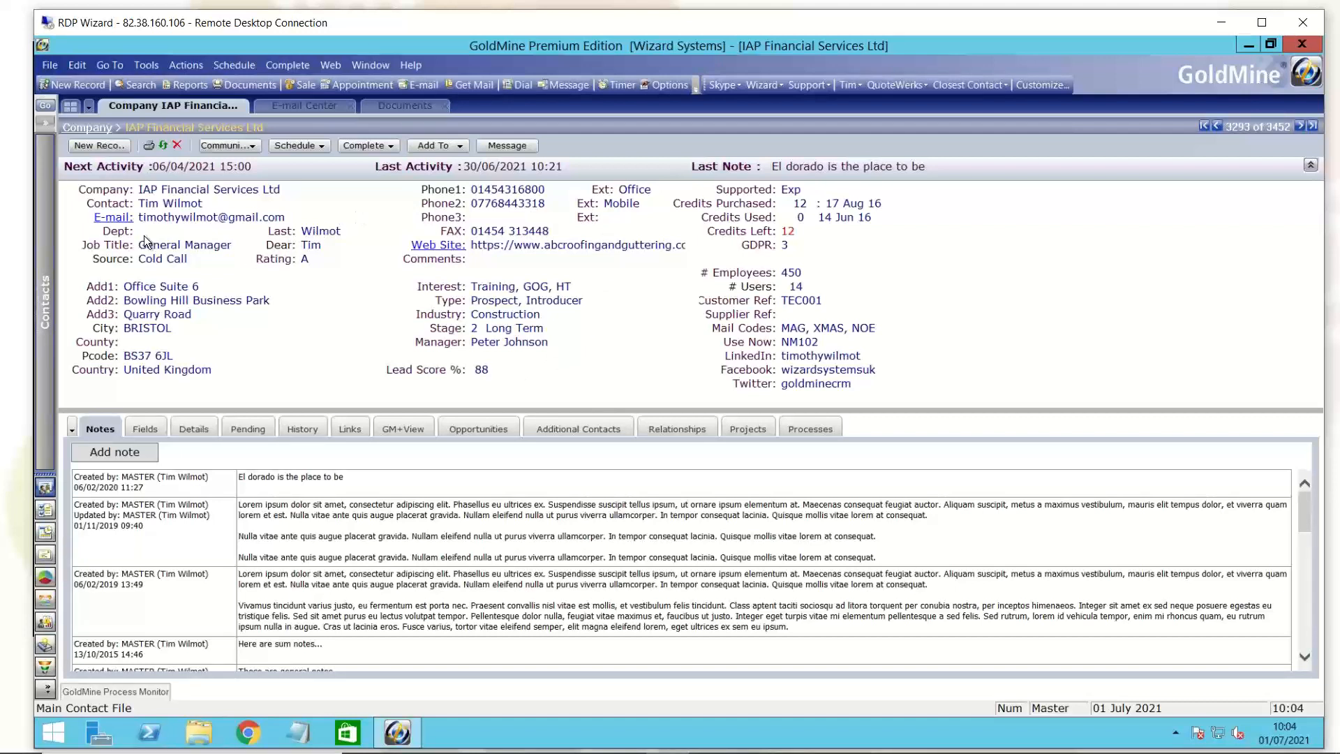
Step: Start an e-mail to the contact from the company record and apply the "Thanks for your Enquiry!" template
left_click(113, 218)
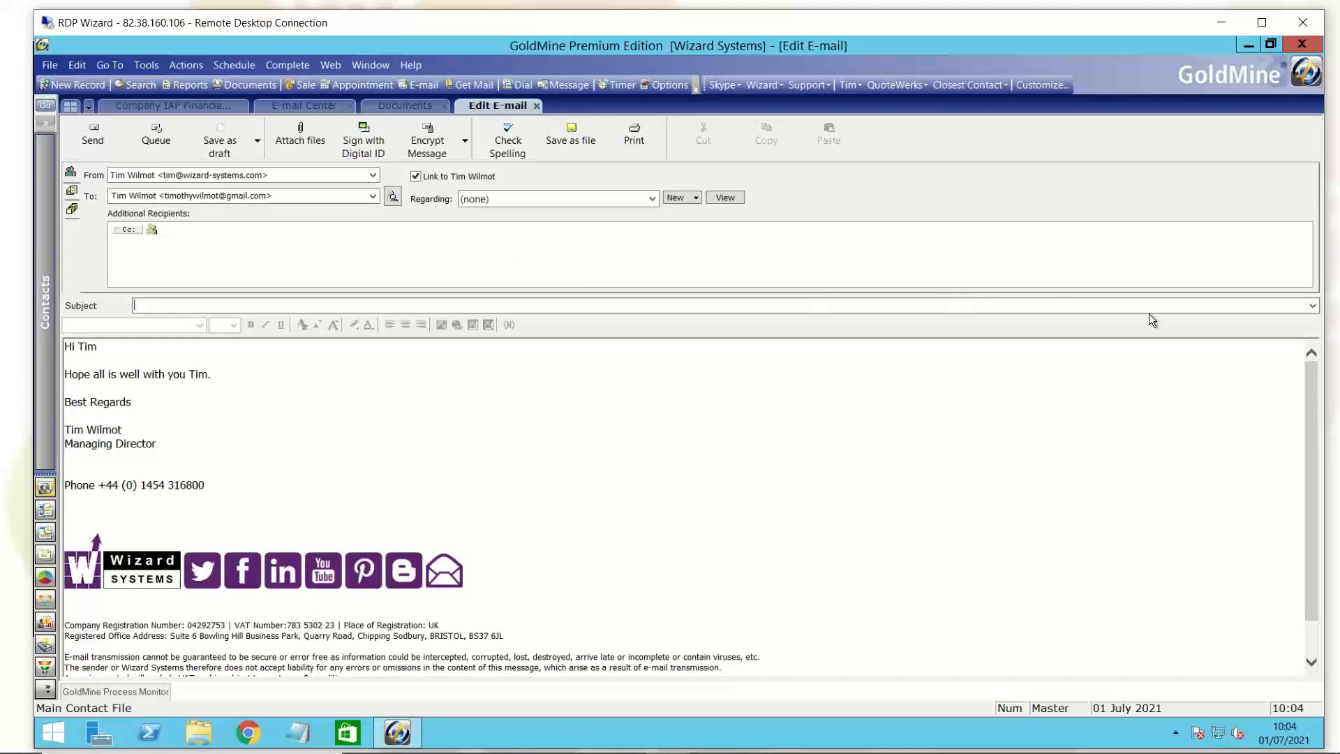
left_click(1312, 307)
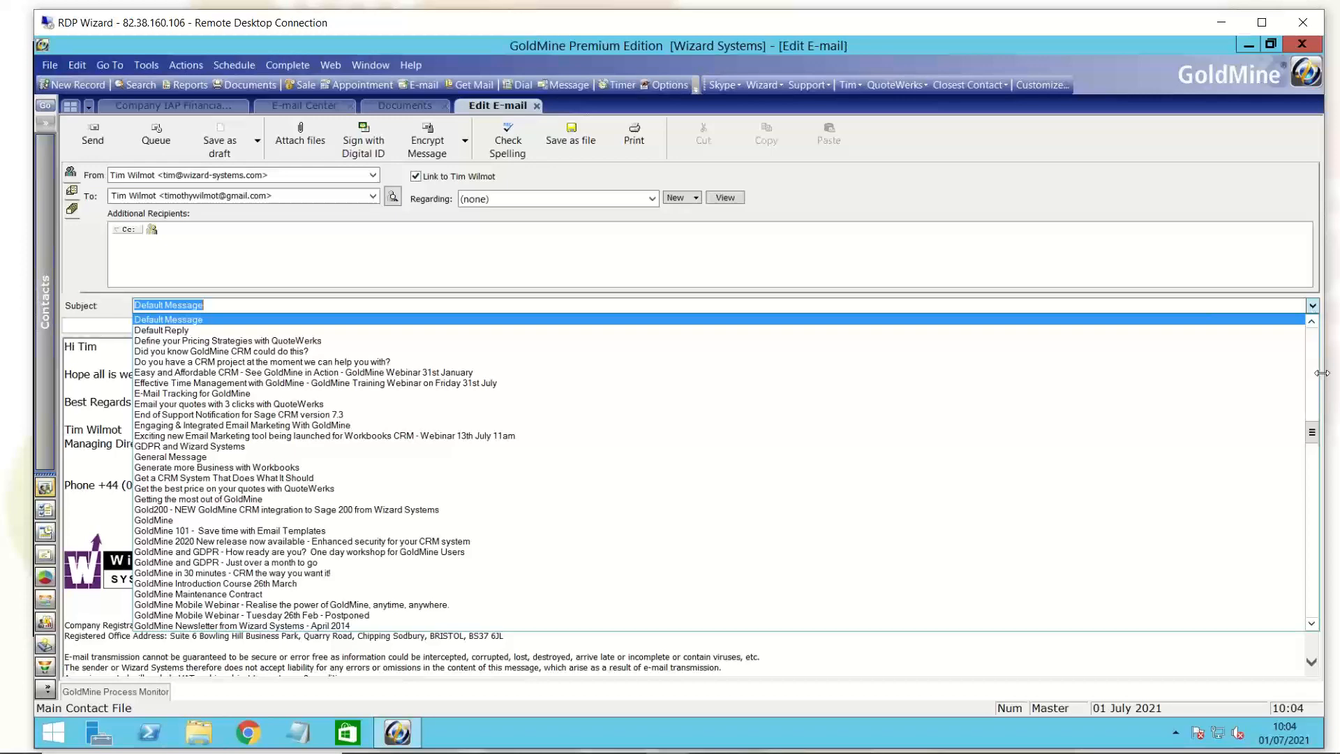
left_click_drag(1313, 429, 1287, 534)
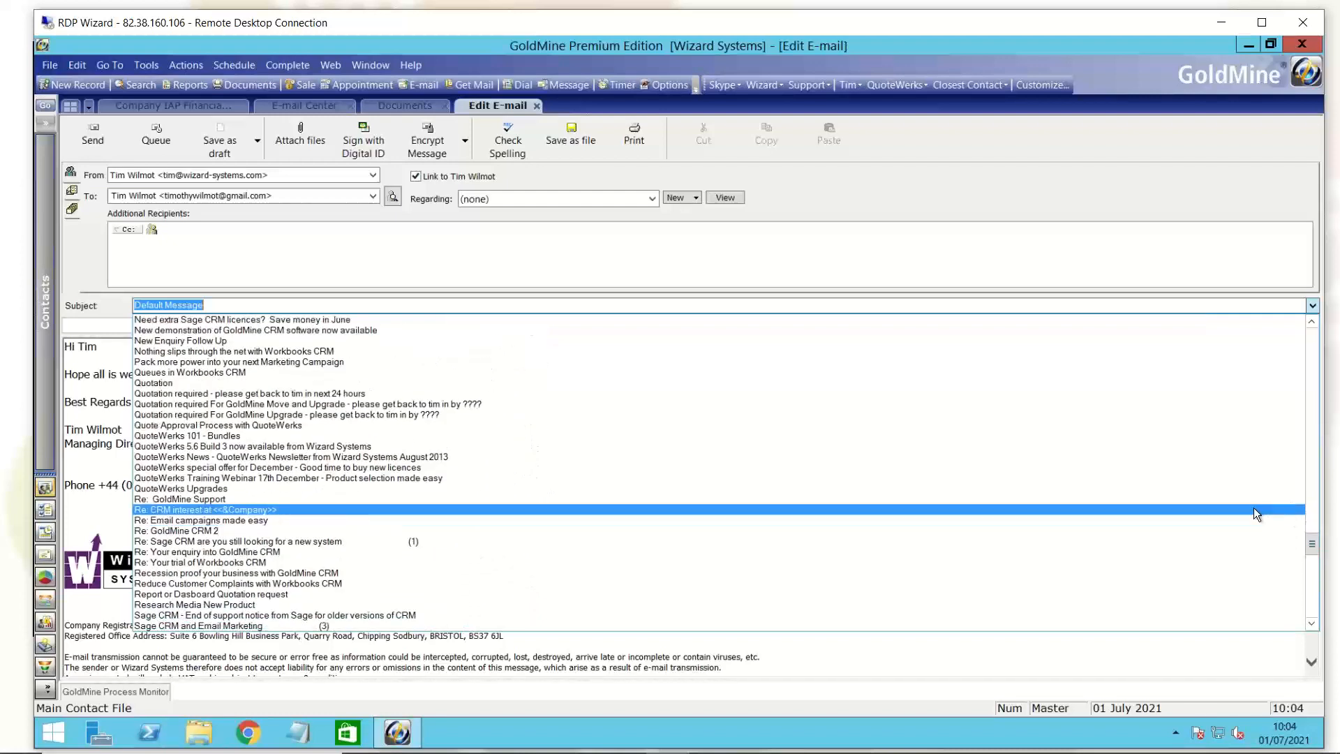
type("t")
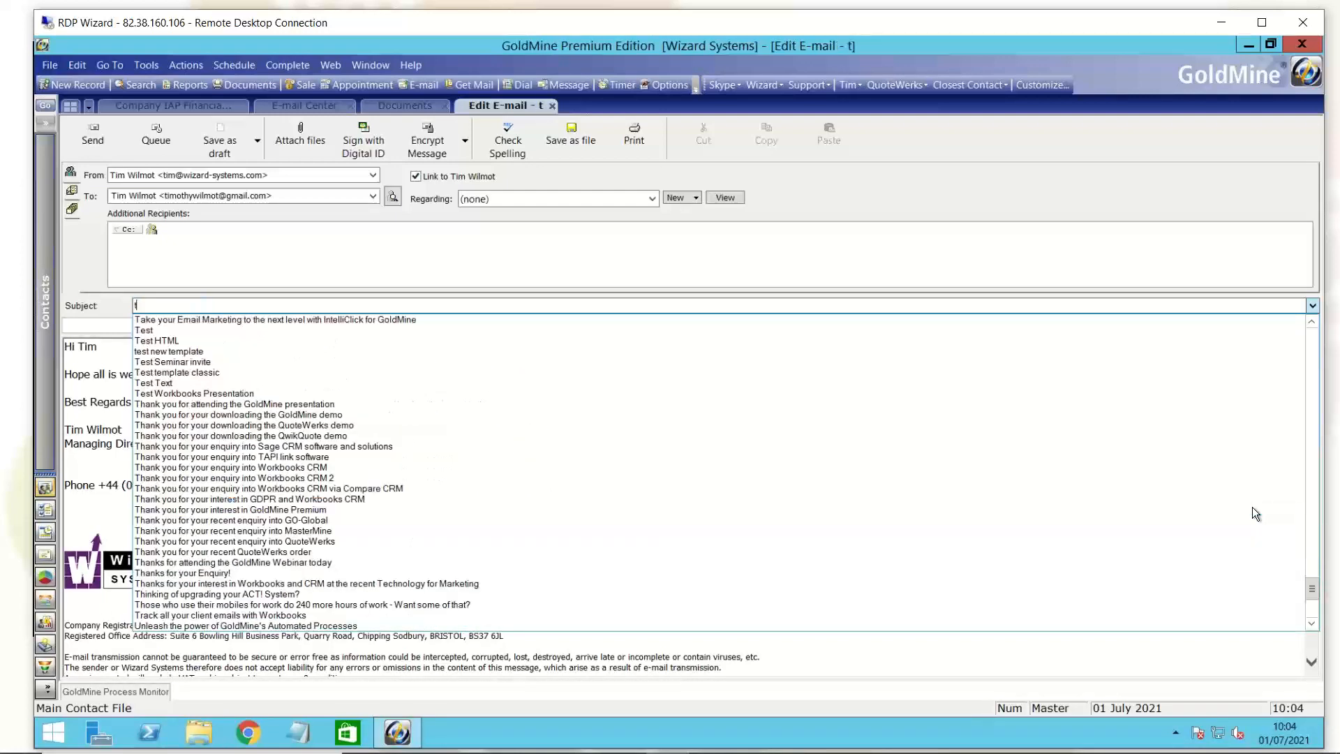
left_click(1185, 573)
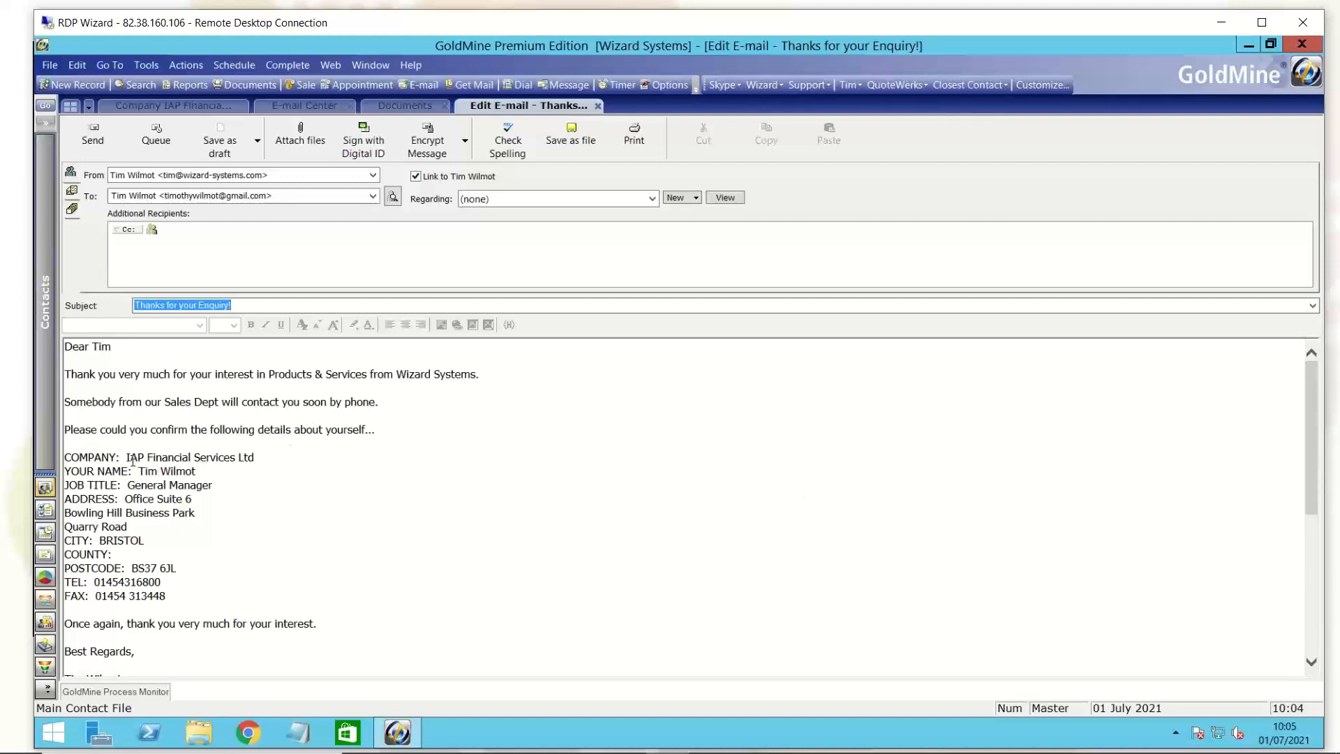
Step: Review the merged company and contact details and the signature in the enquiry message, and send the e-mail
left_click_drag(127, 458, 239, 459)
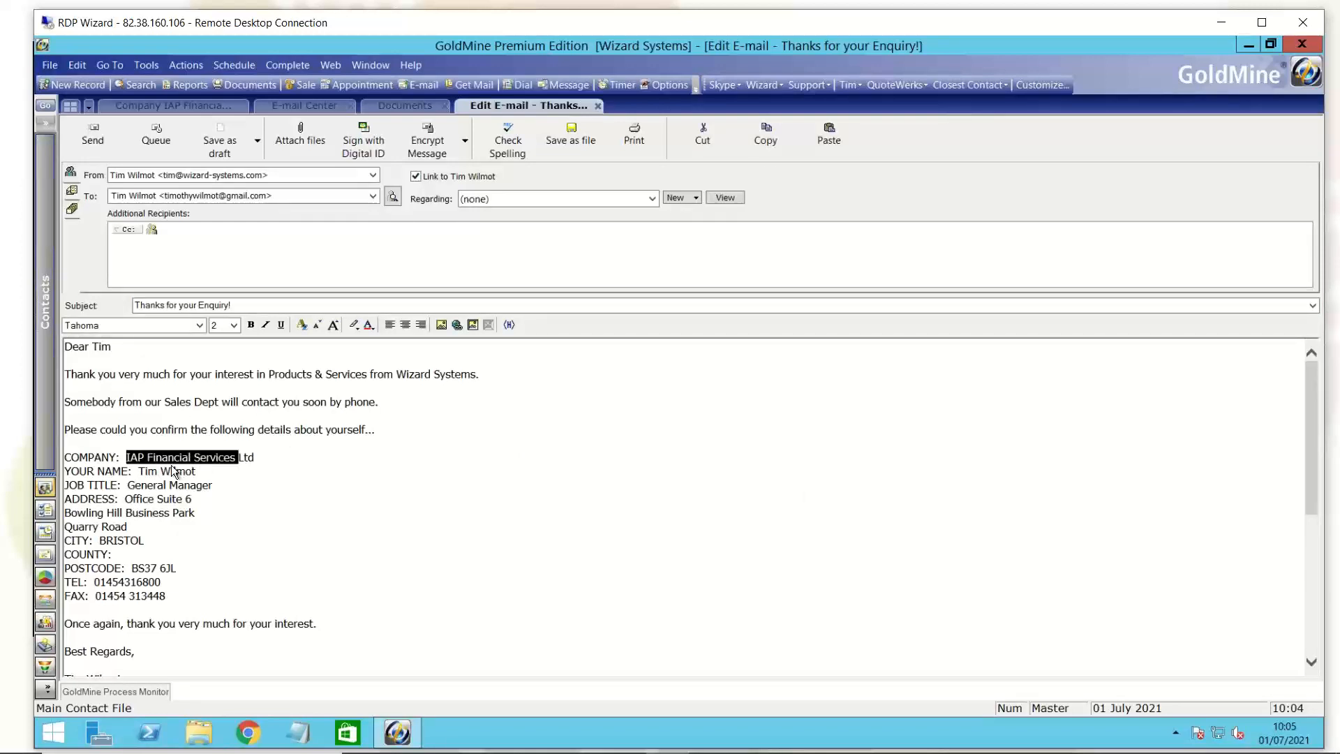
left_click_drag(139, 472, 160, 472)
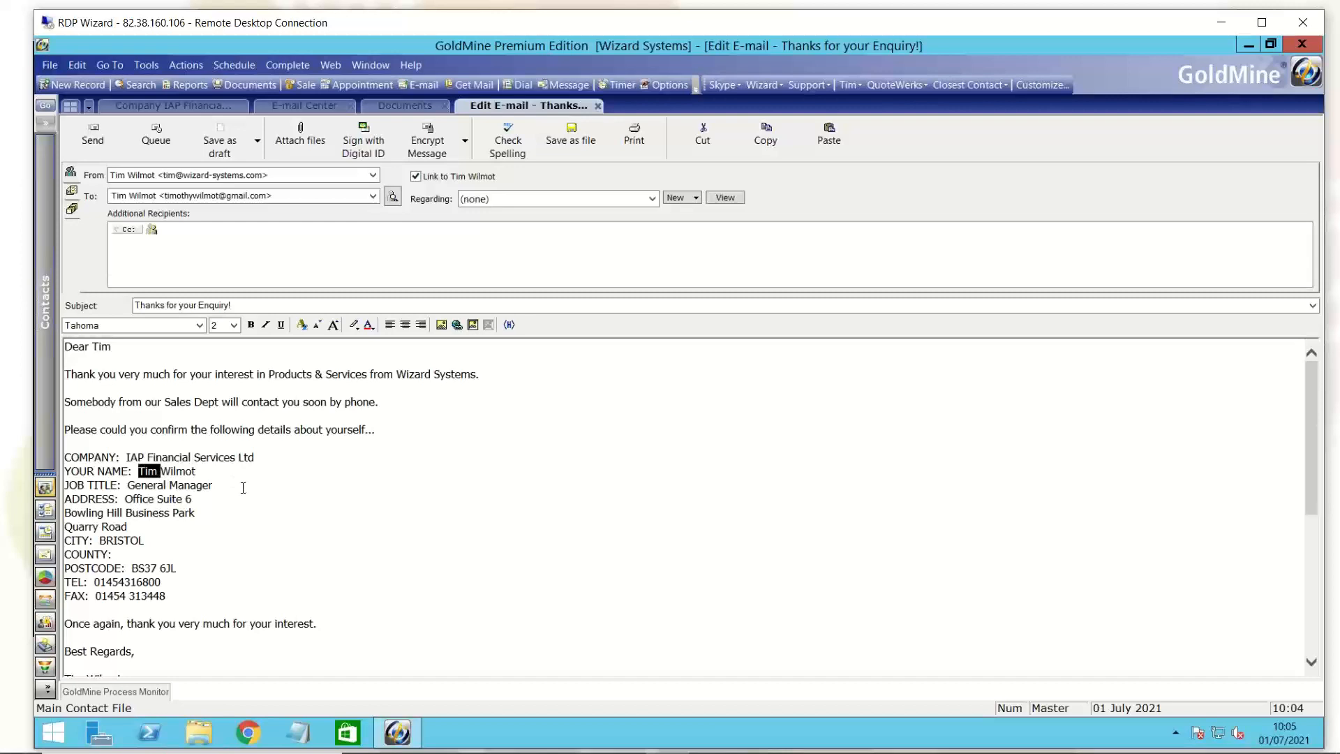
scroll(243, 487, "down", 2)
scroll(243, 488, "down", 1)
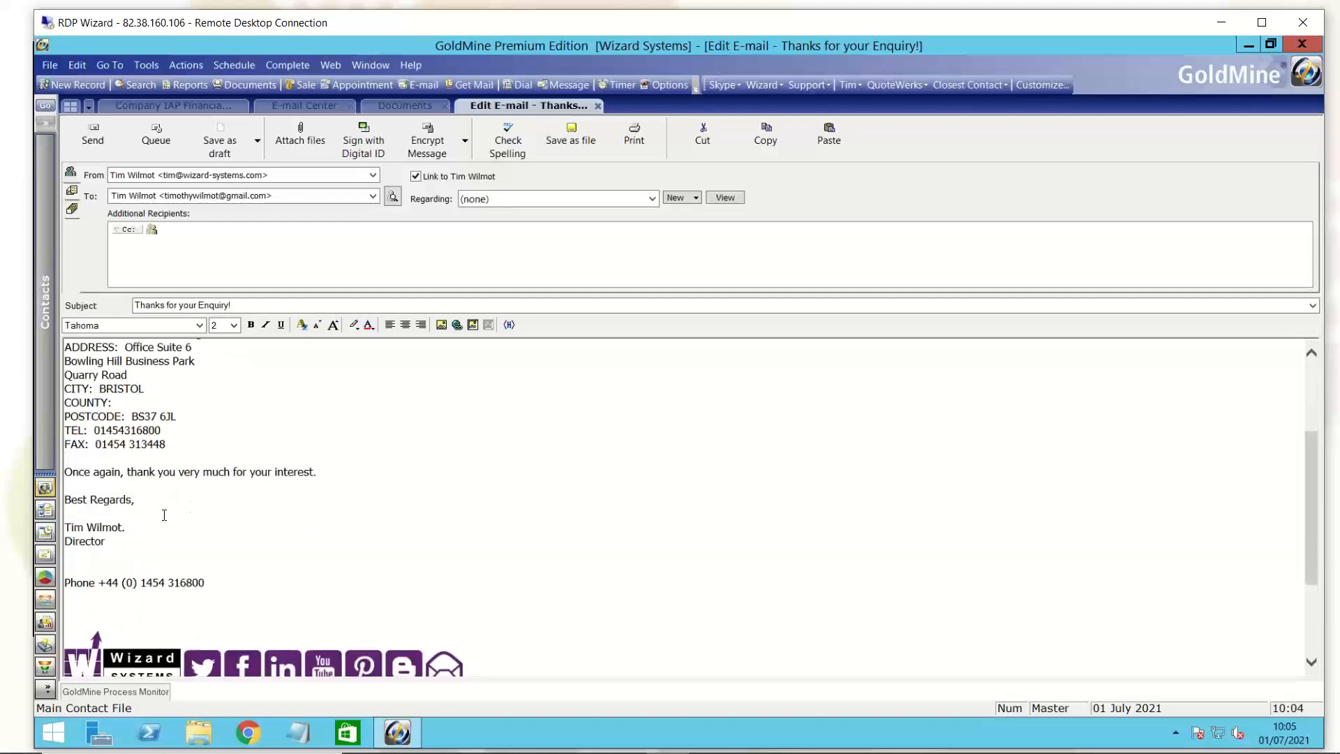
scroll(139, 521, "down", 1)
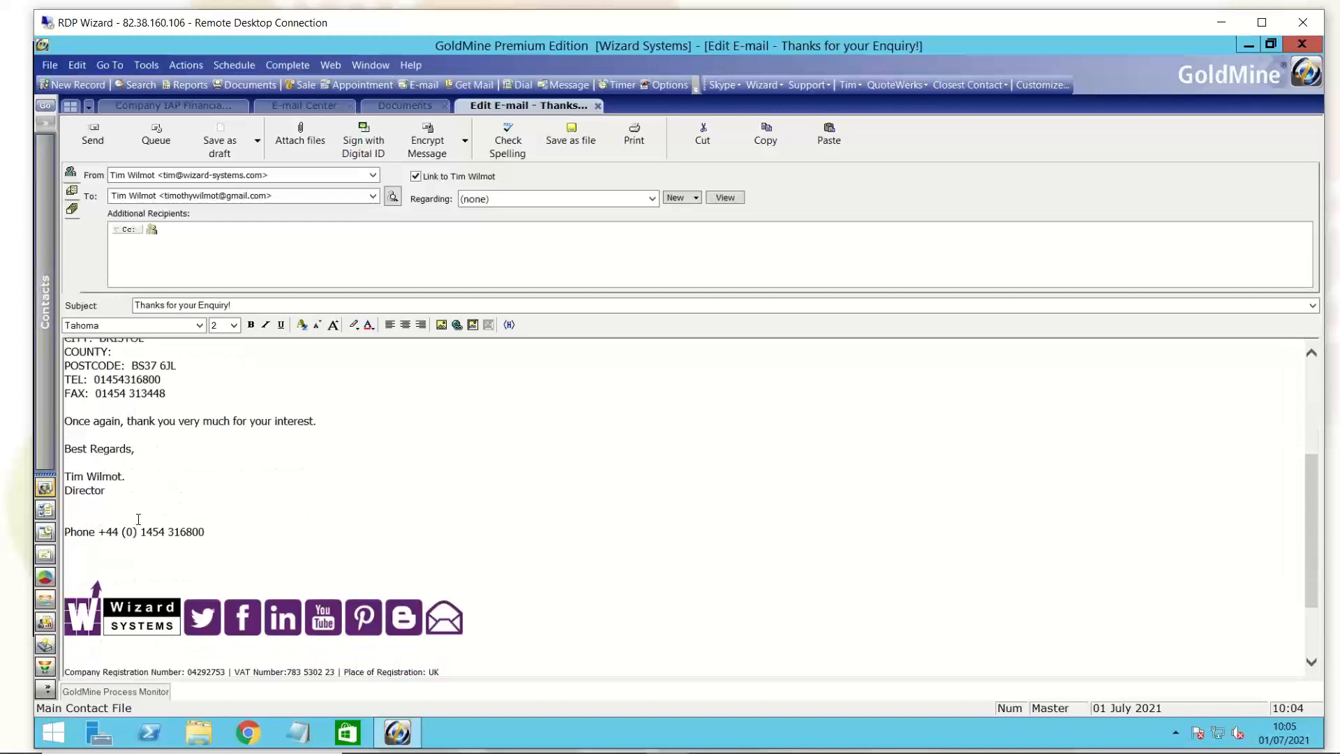
scroll(139, 519, "down", 1)
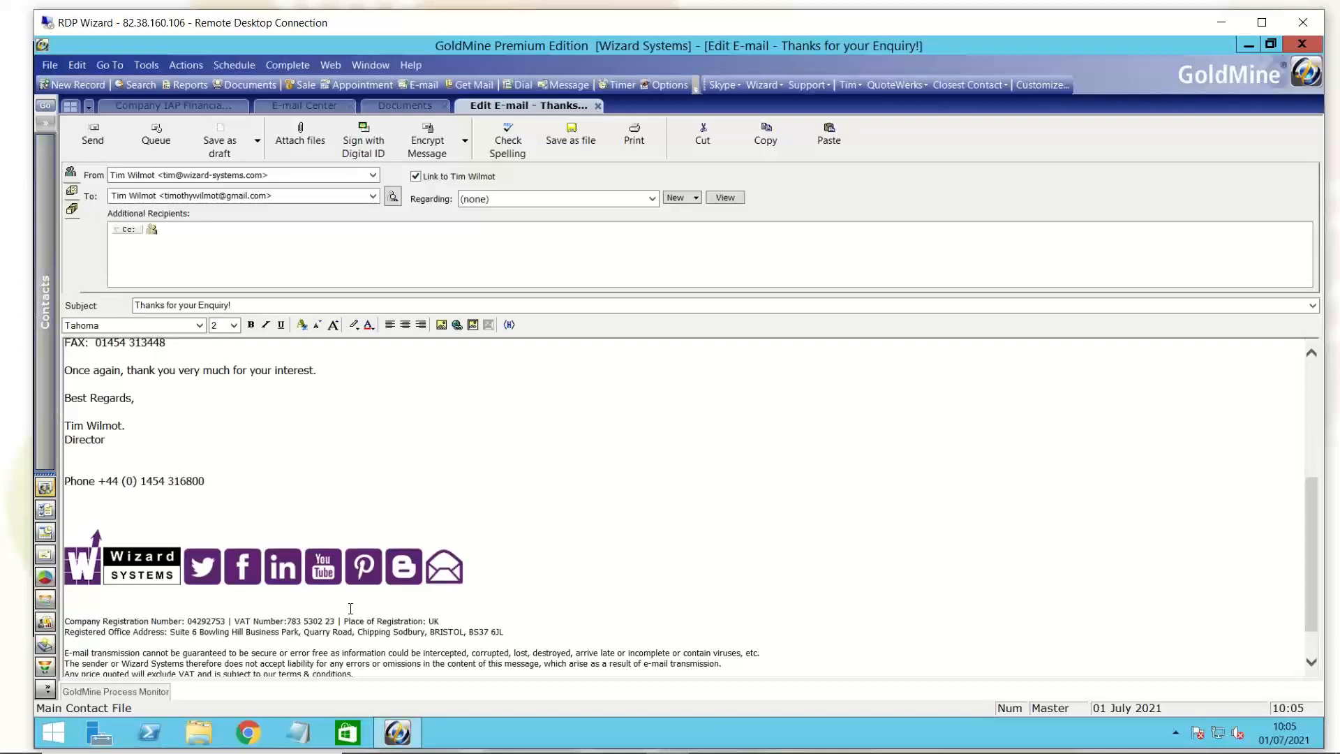
scroll(349, 602, "up", 5)
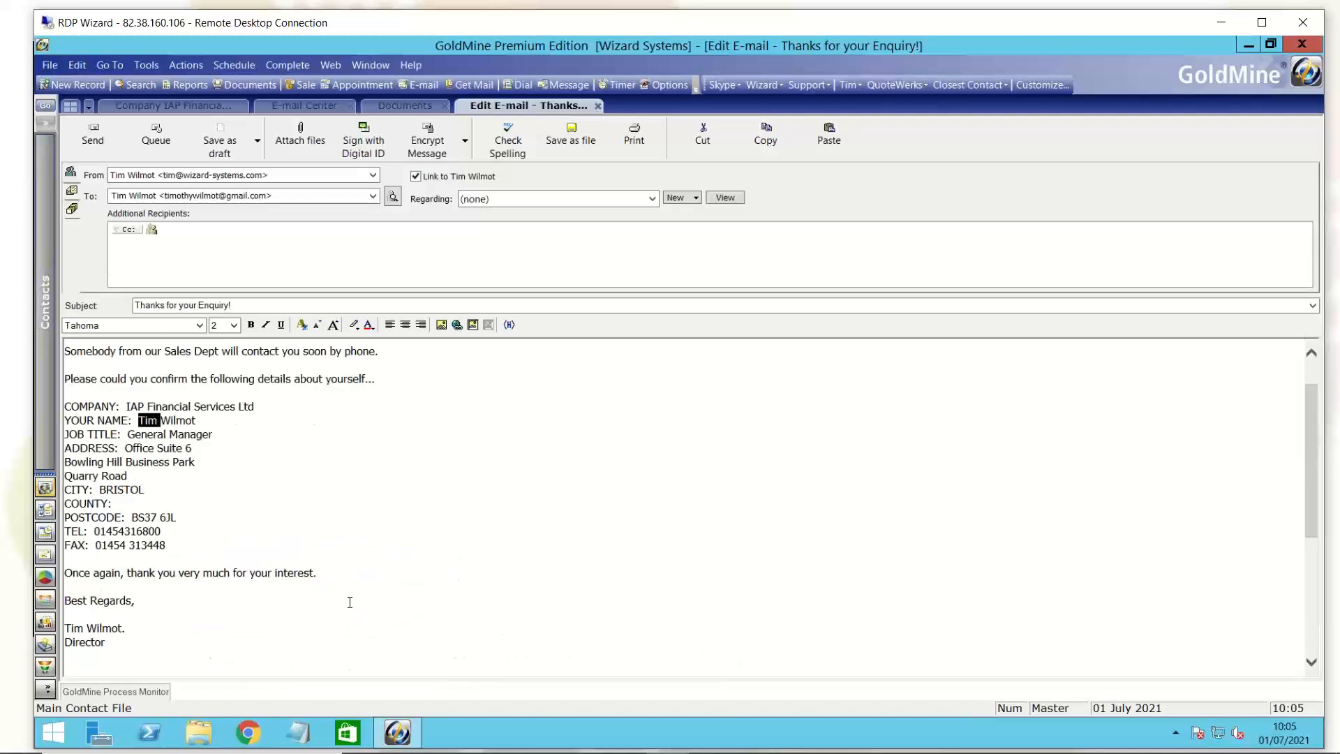
scroll(340, 541, "up", 1)
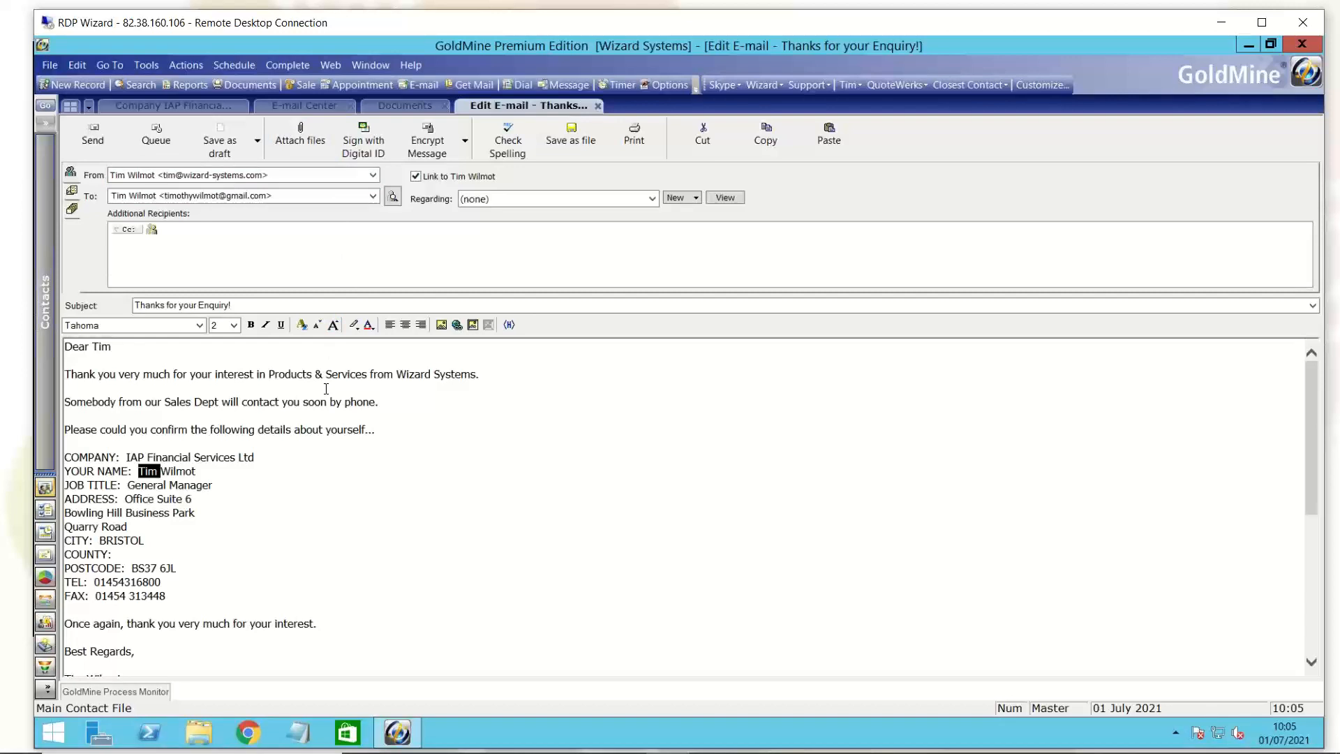
left_click(84, 141)
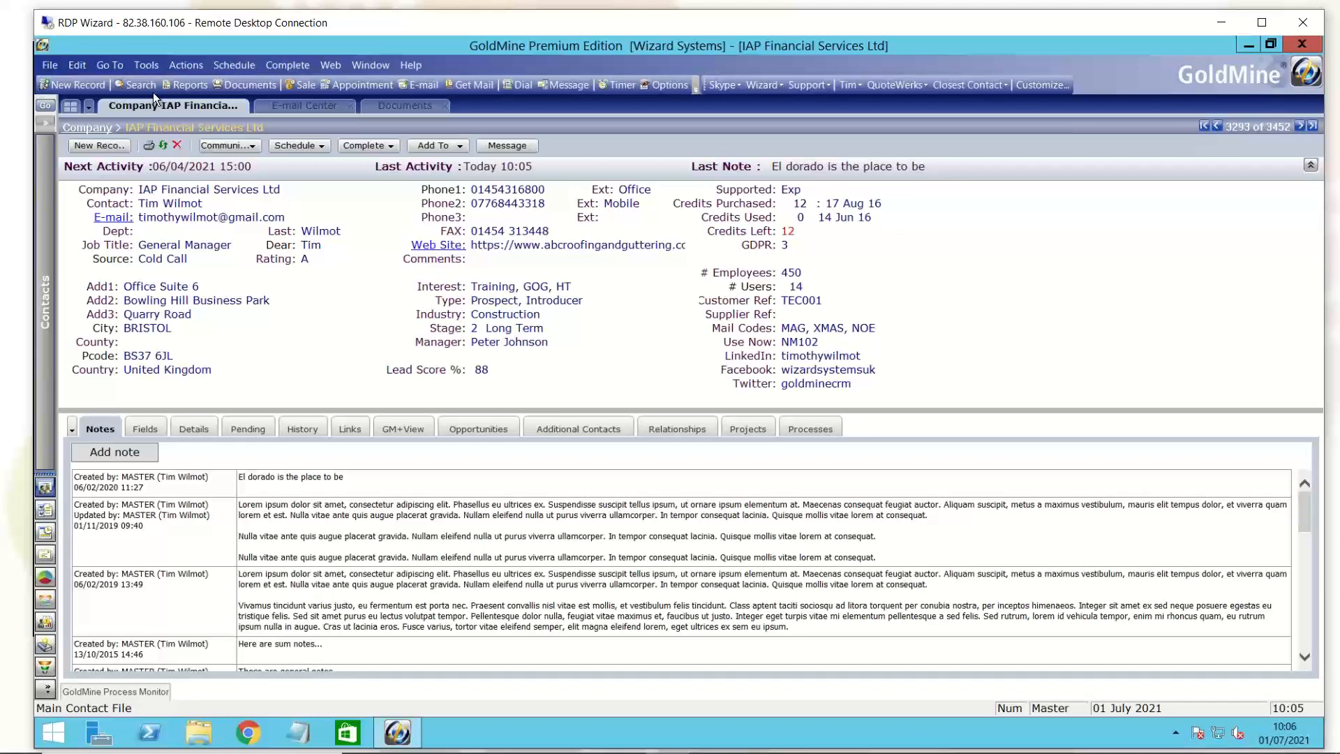
Step: Create a new e-mail template among the document templates with the subject "Thank you for your order"
left_click(120, 64)
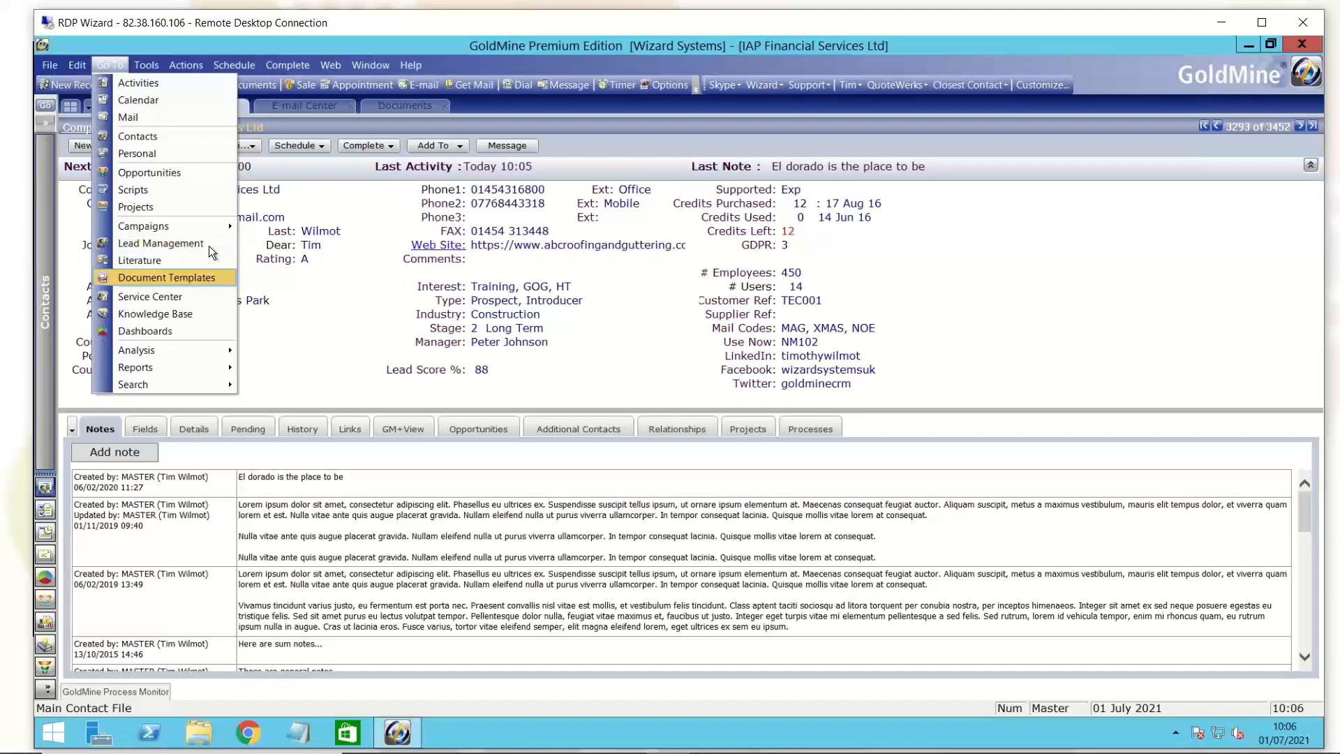
left_click(328, 125)
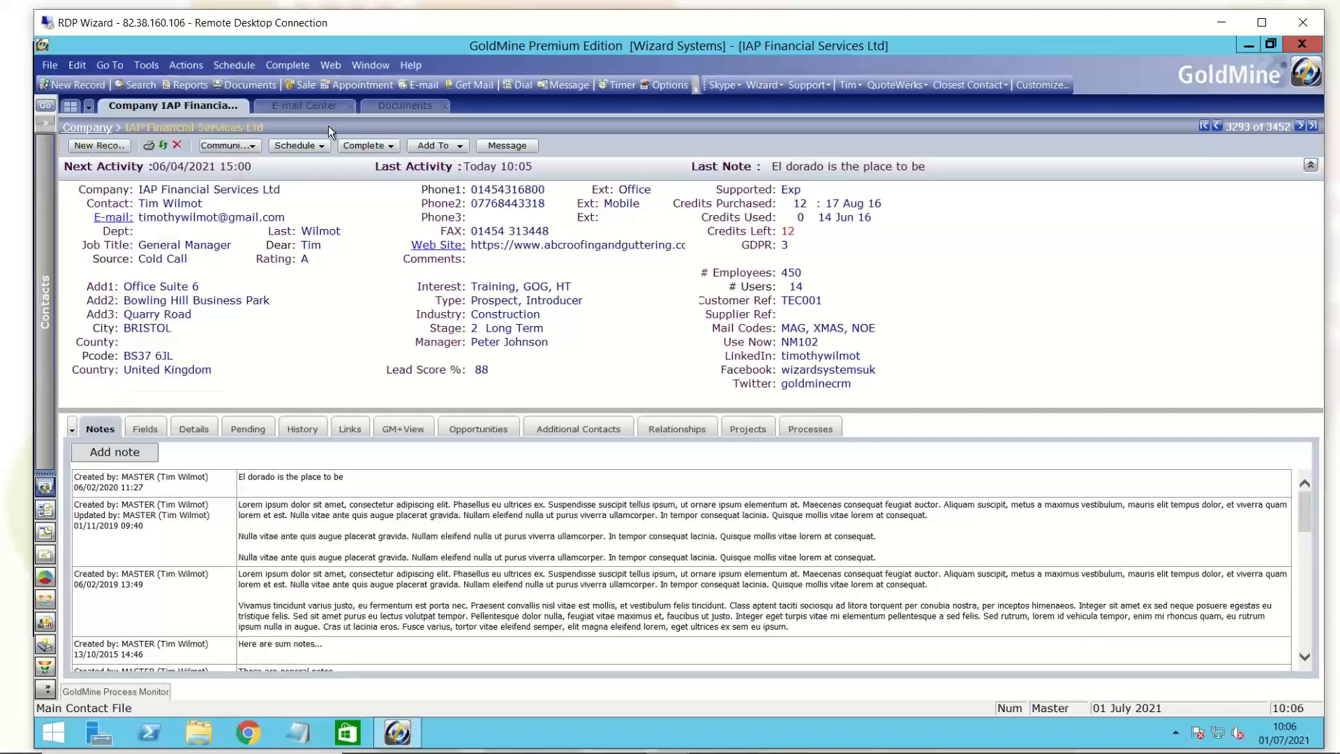
left_click(254, 85)
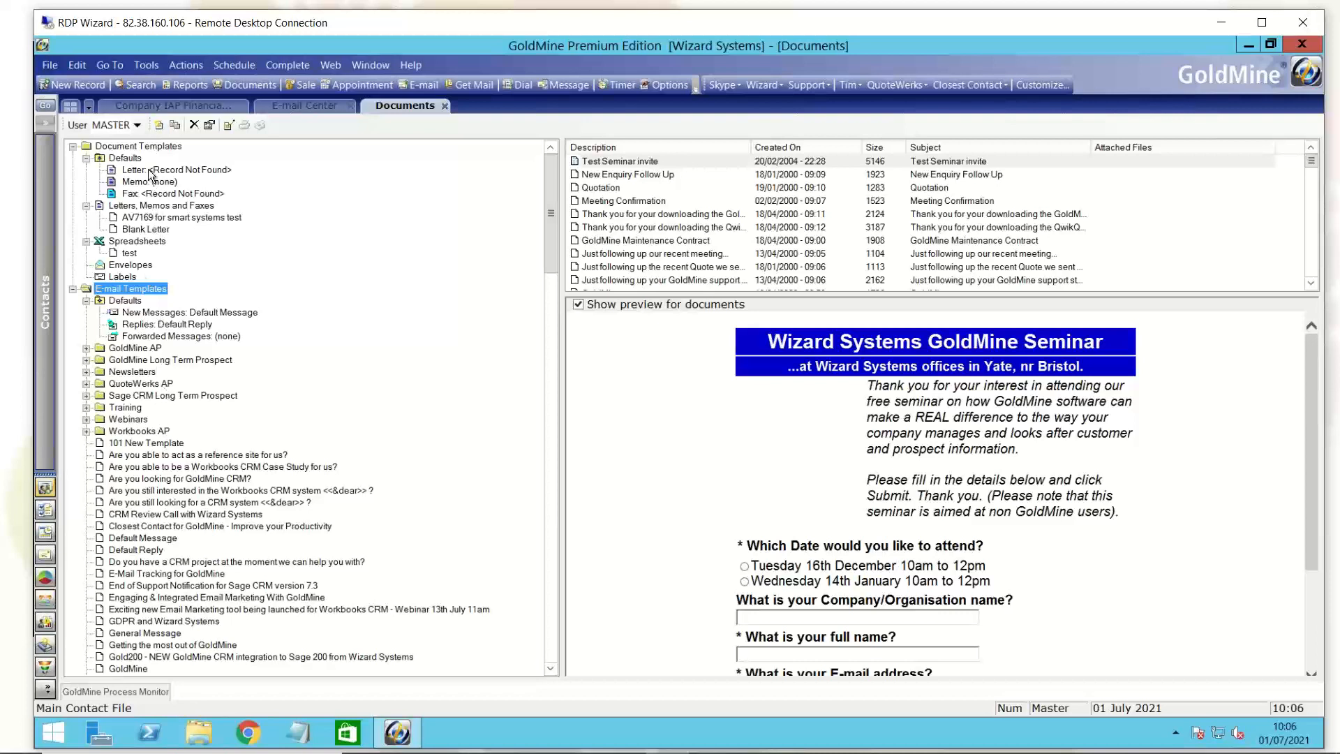
left_click(159, 125)
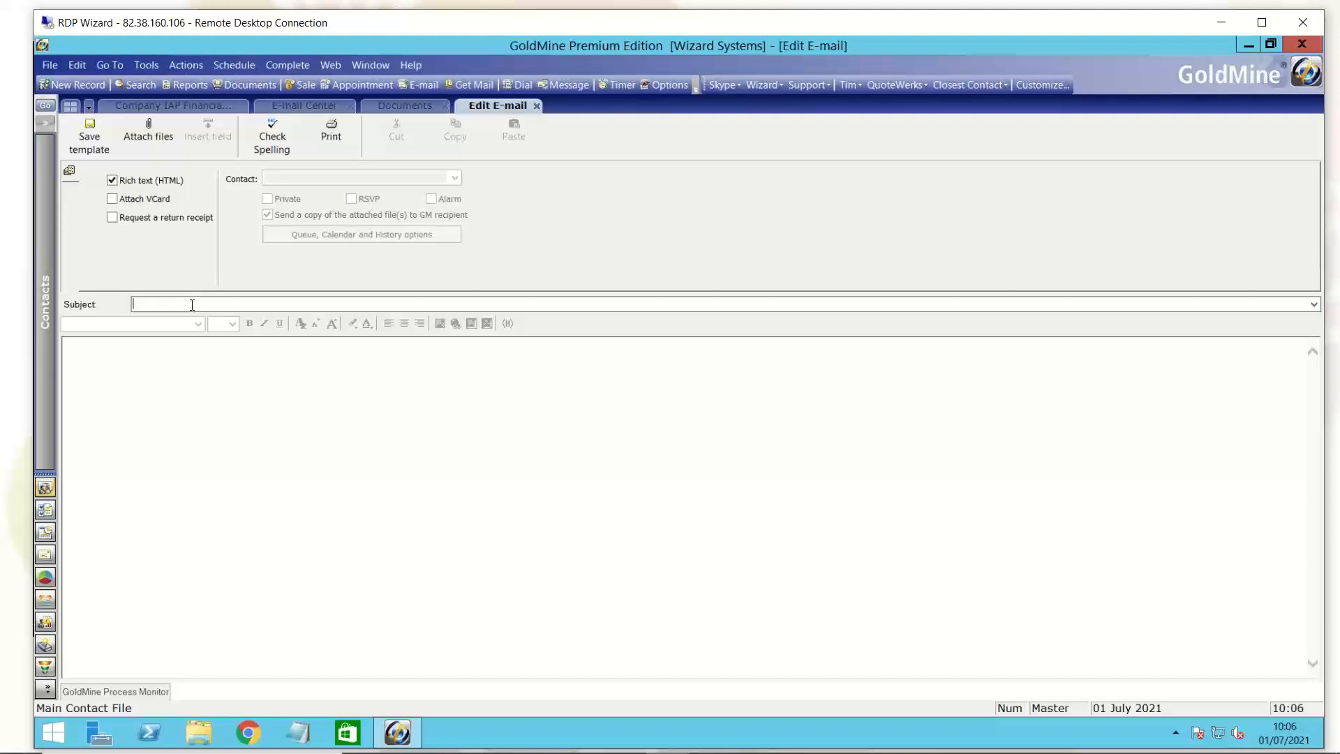
type("T")
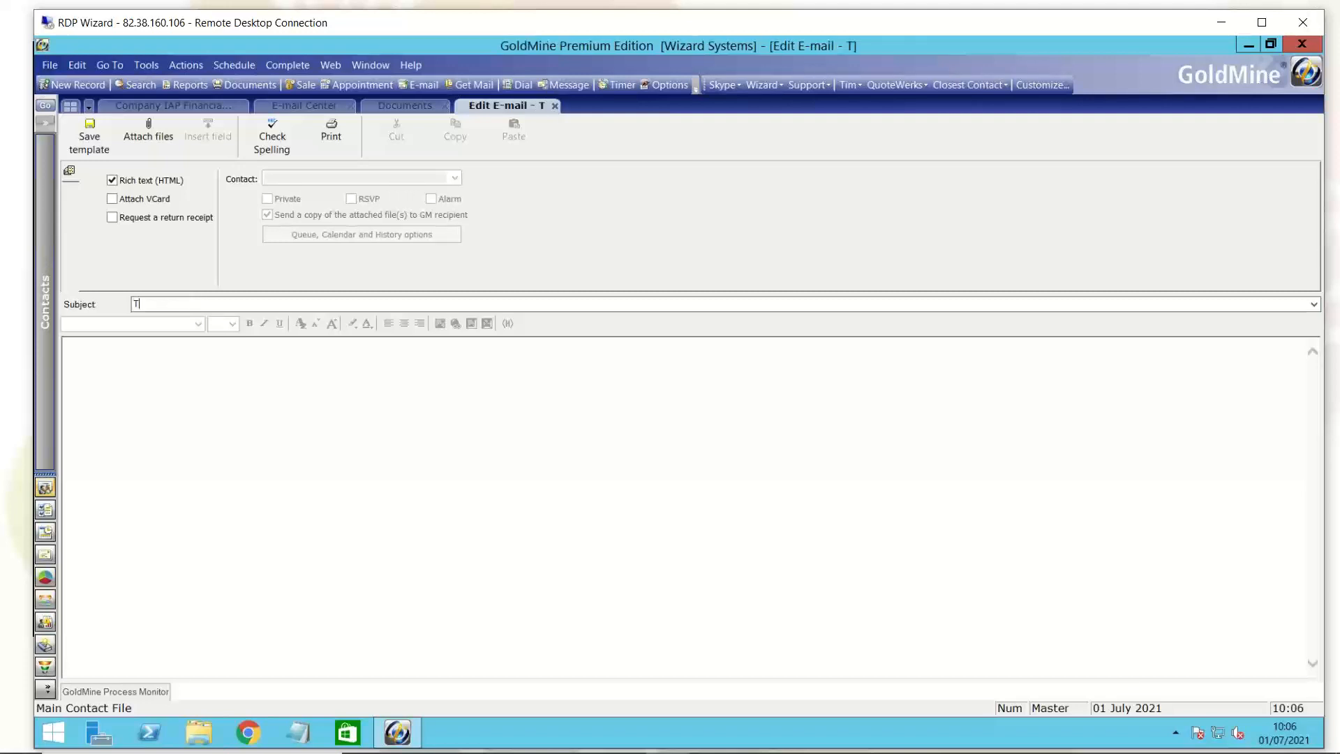
type("hank ")
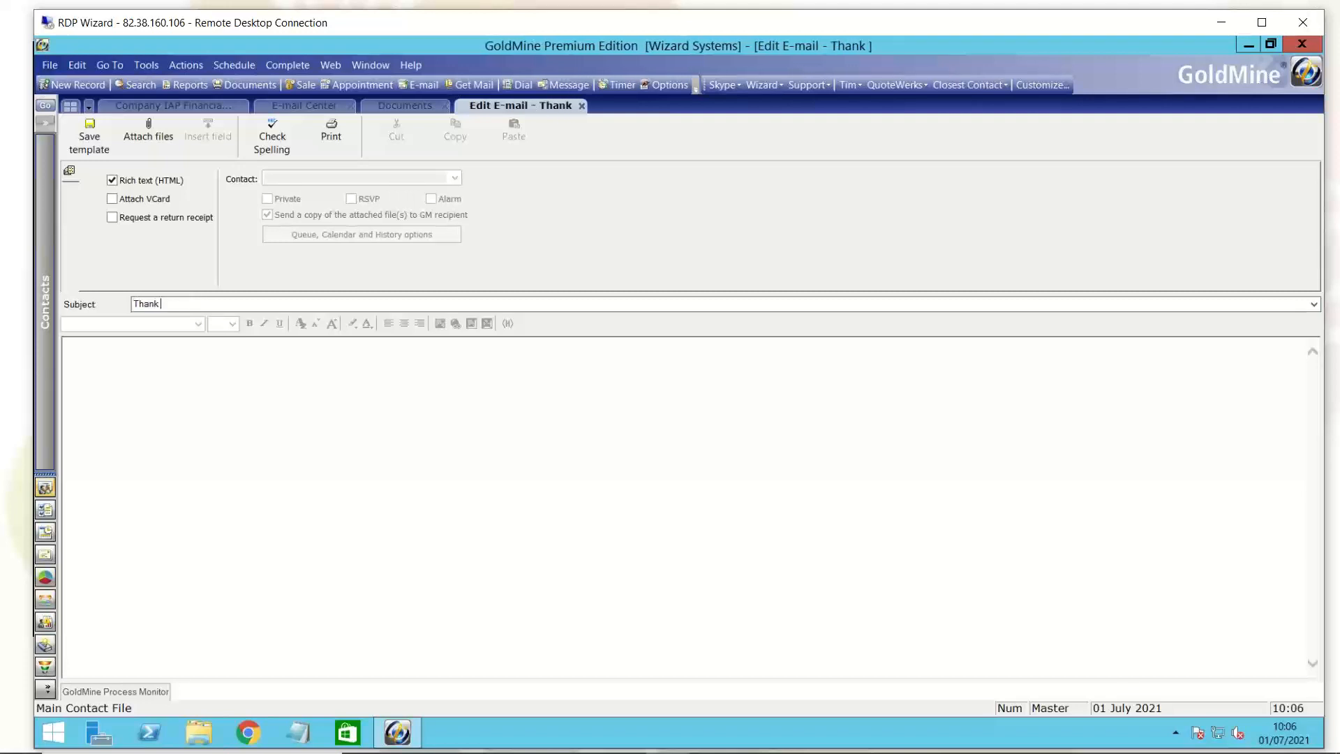
type("you for you")
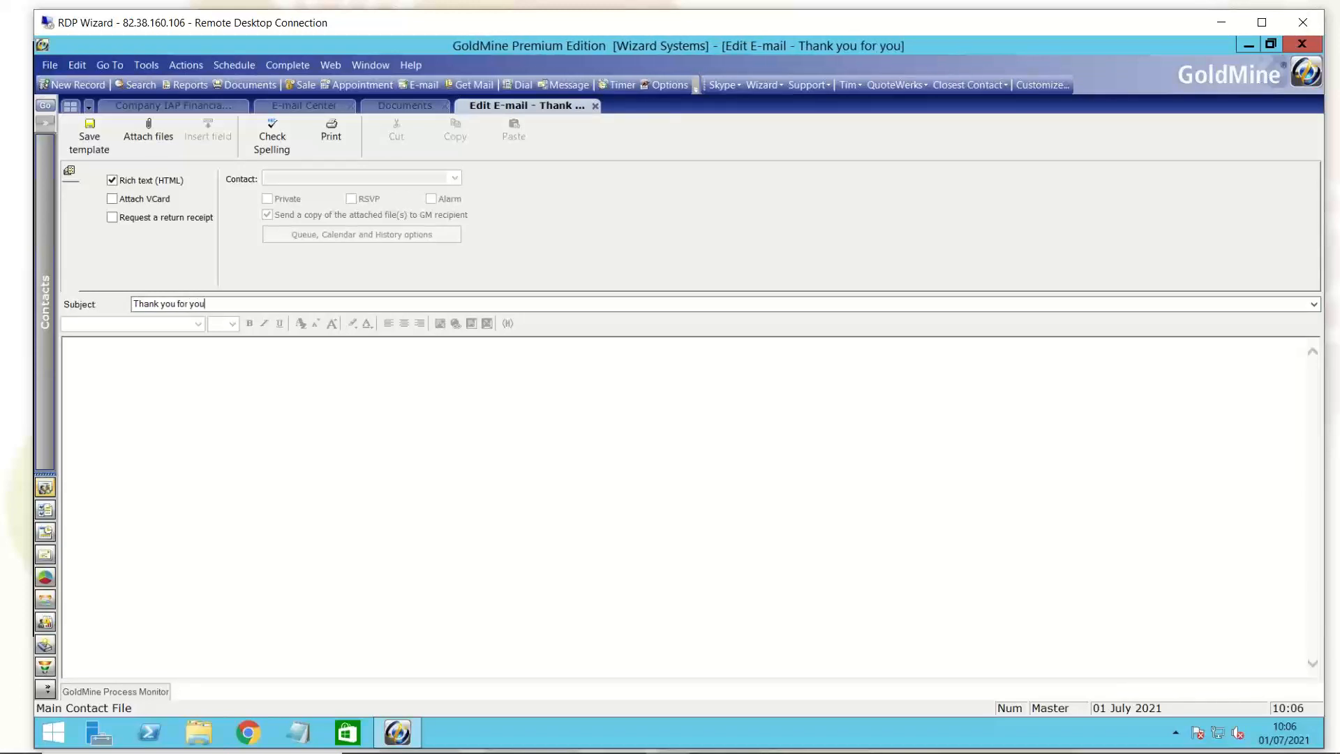
type("r order")
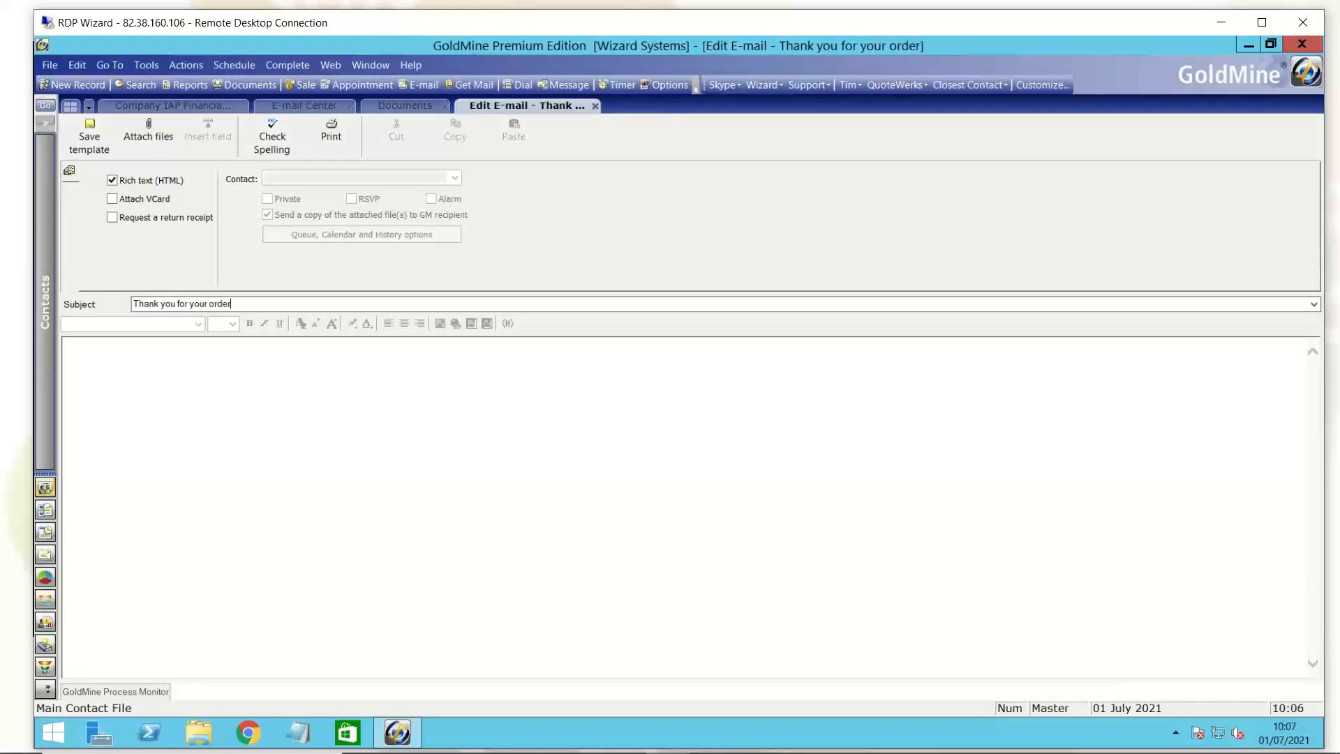
Step: Write the template greeting "Hi" followed by the contact's Dear field, and add the line "Thank you for your order." beneath it
left_click(94, 352)
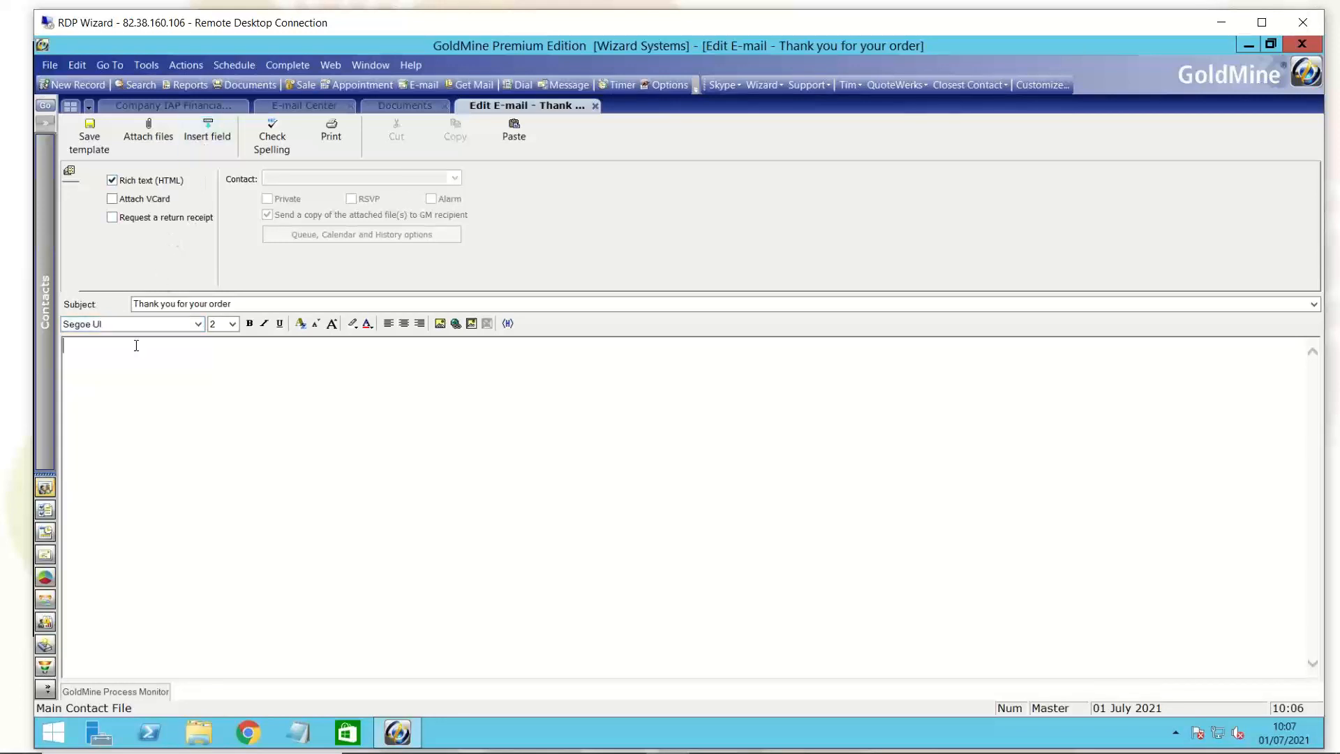
type("Hi")
left_click(203, 146)
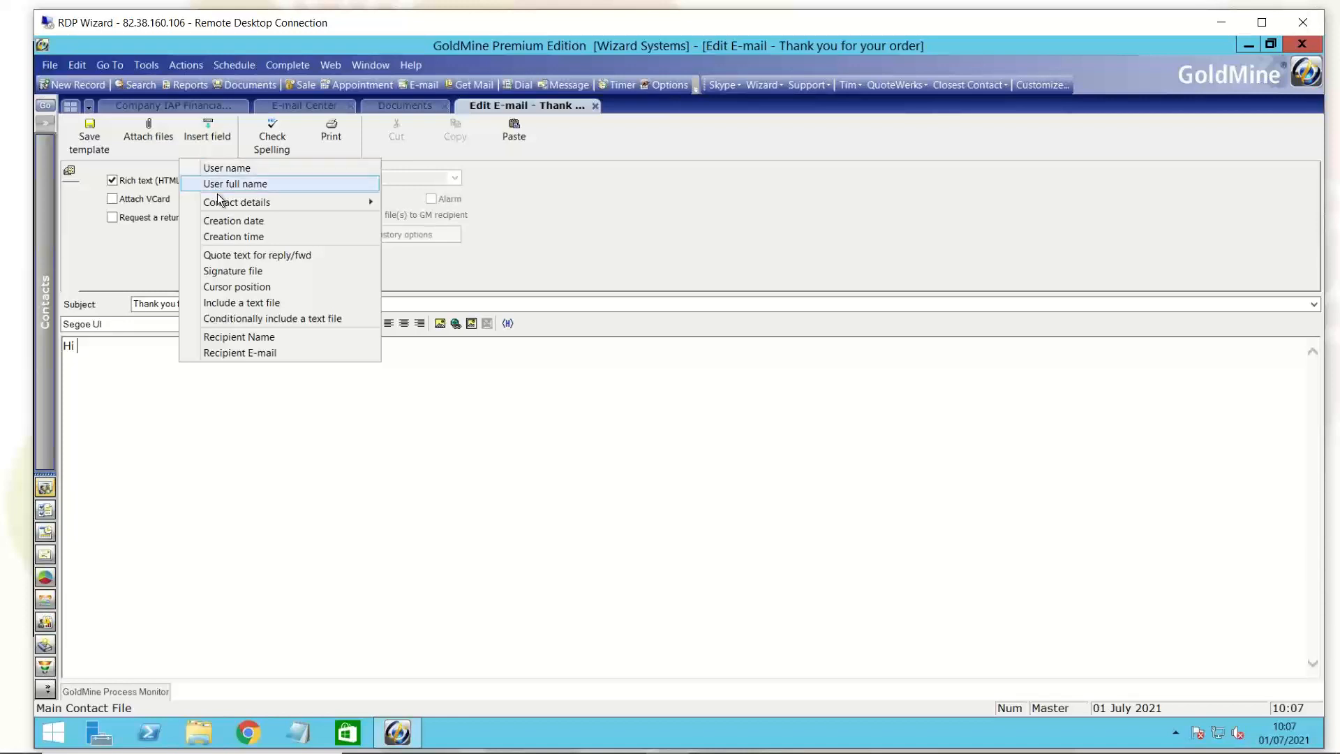
mouse_move(219, 206)
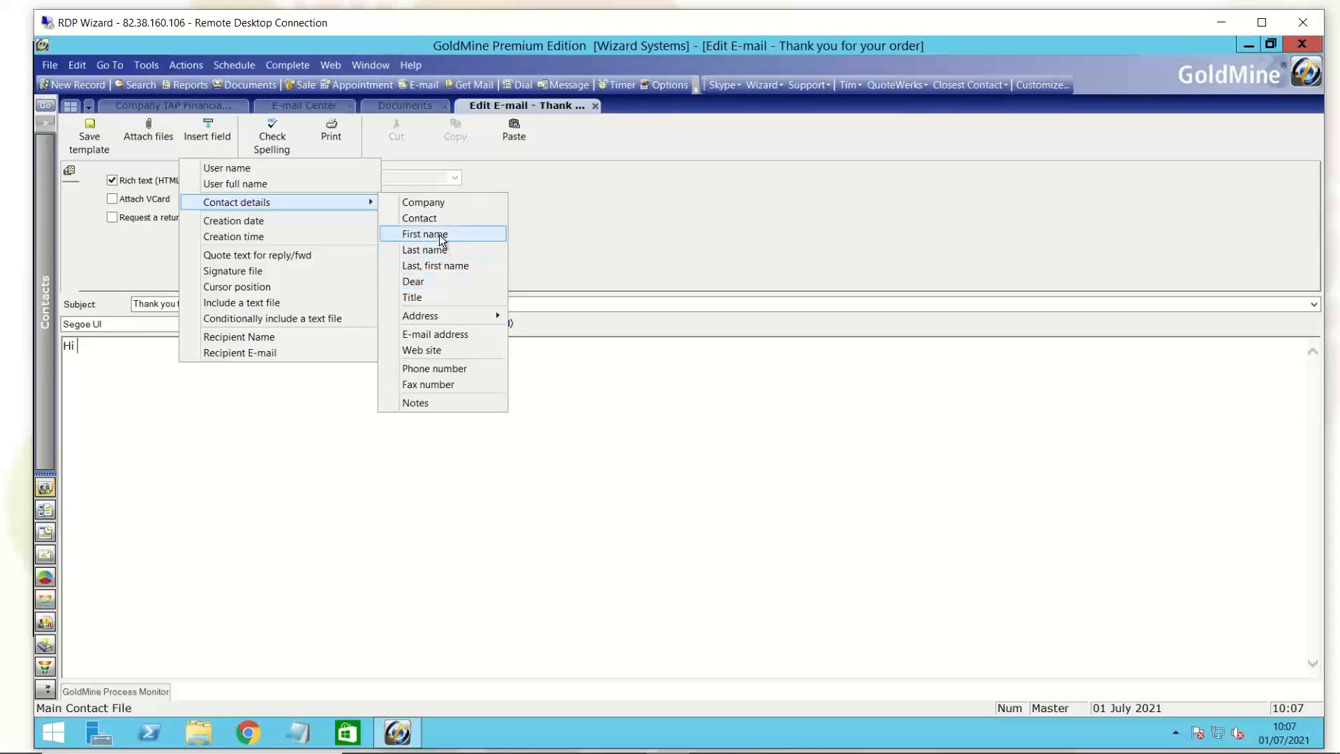
left_click(436, 280)
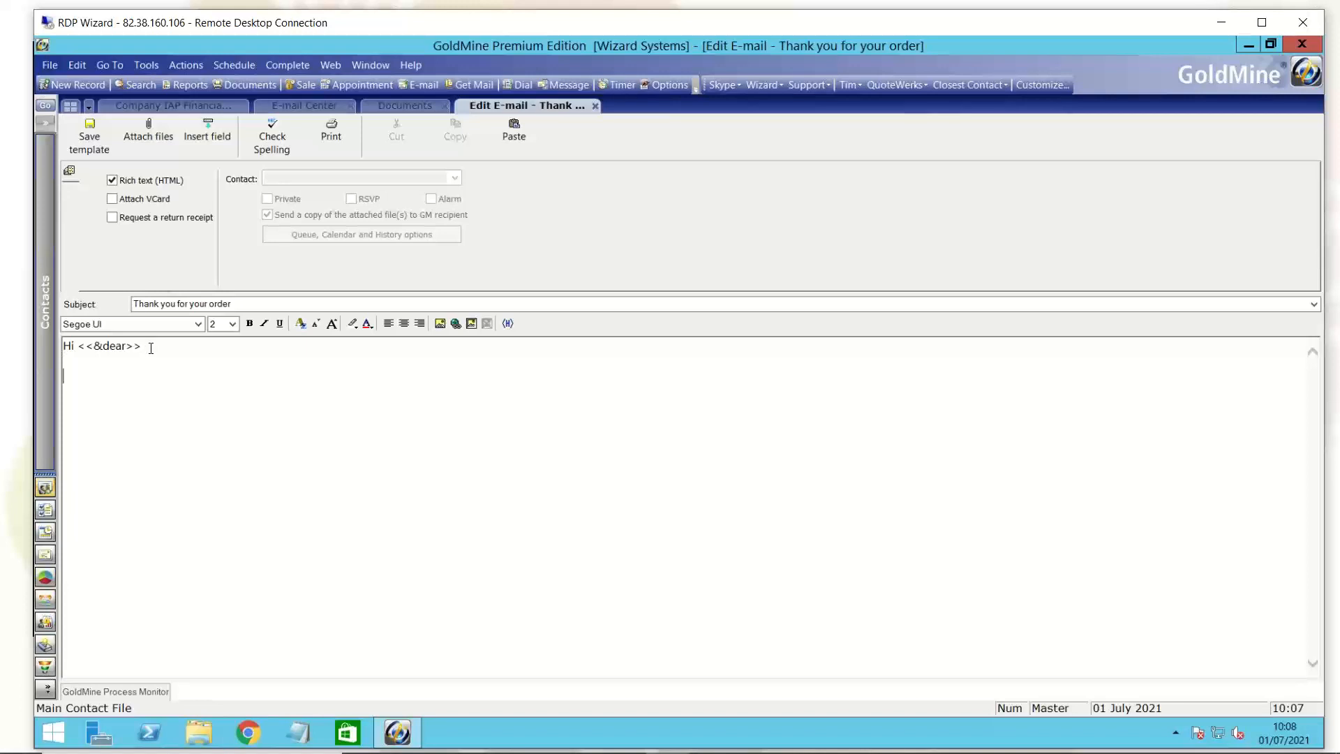
type("Thank you for your order.")
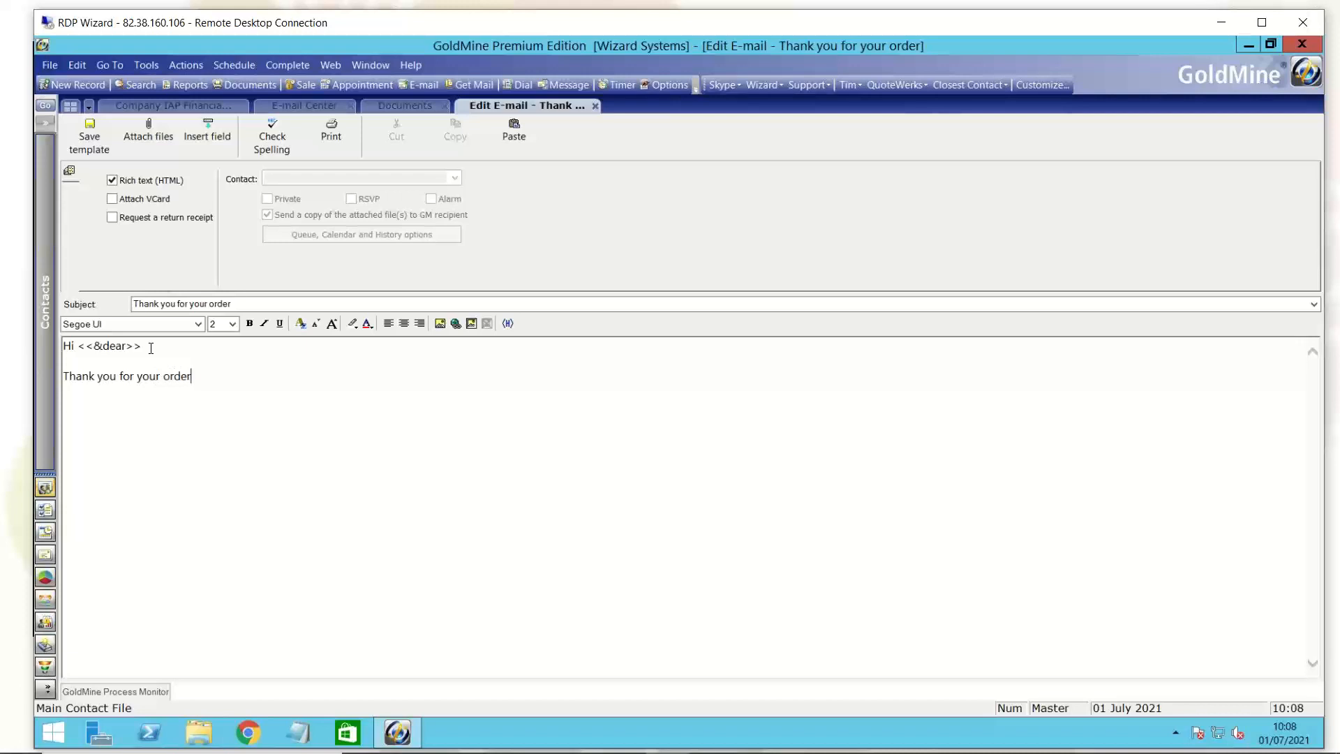
Step: Insert the user full name and signature file fields on separate lines below the body text, and save the template
key("Return")
key("Return")
left_click(219, 142)
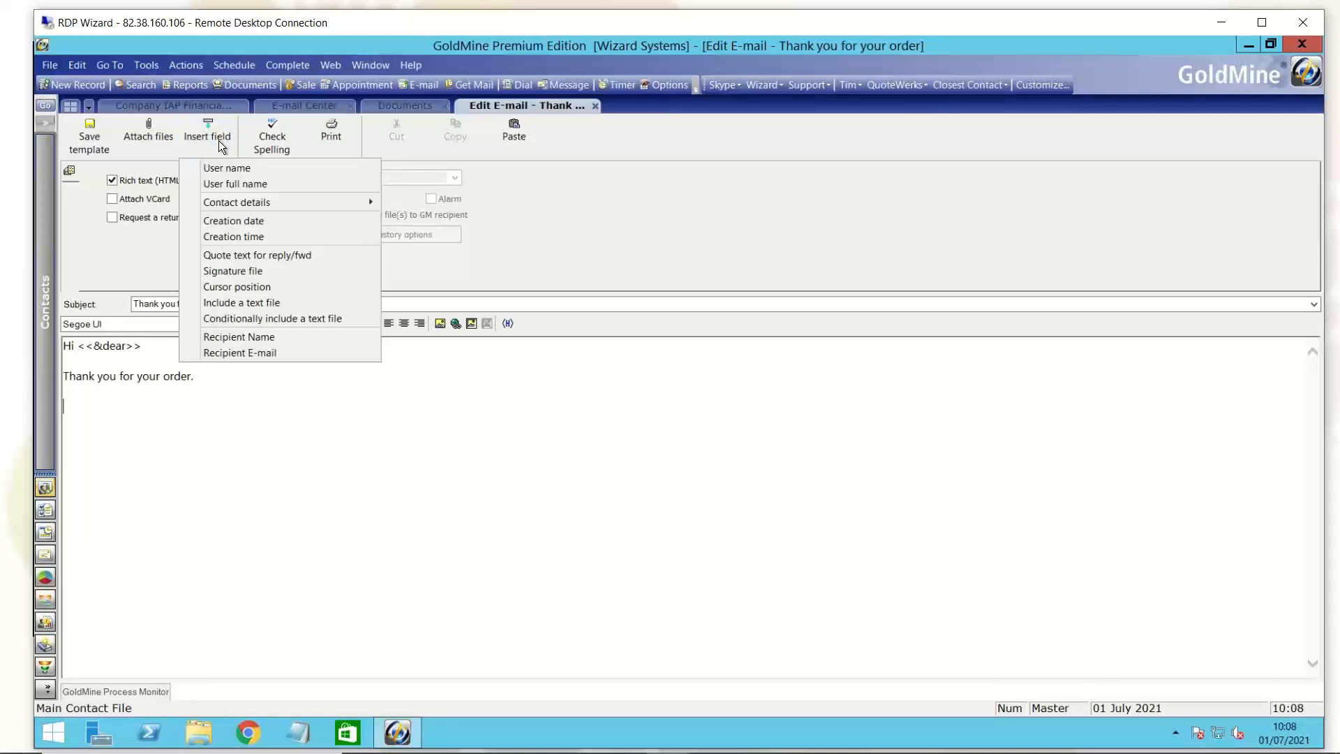
left_click(228, 183)
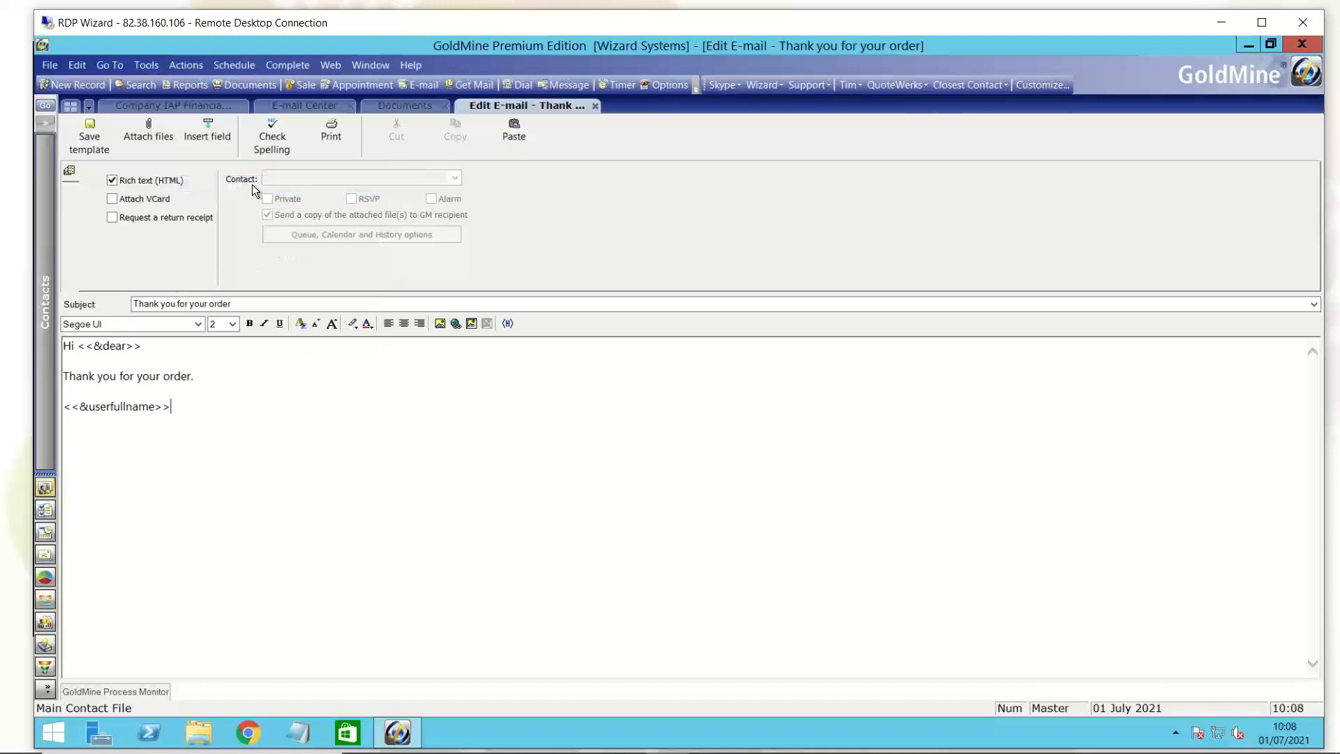
key("Return")
left_click(230, 145)
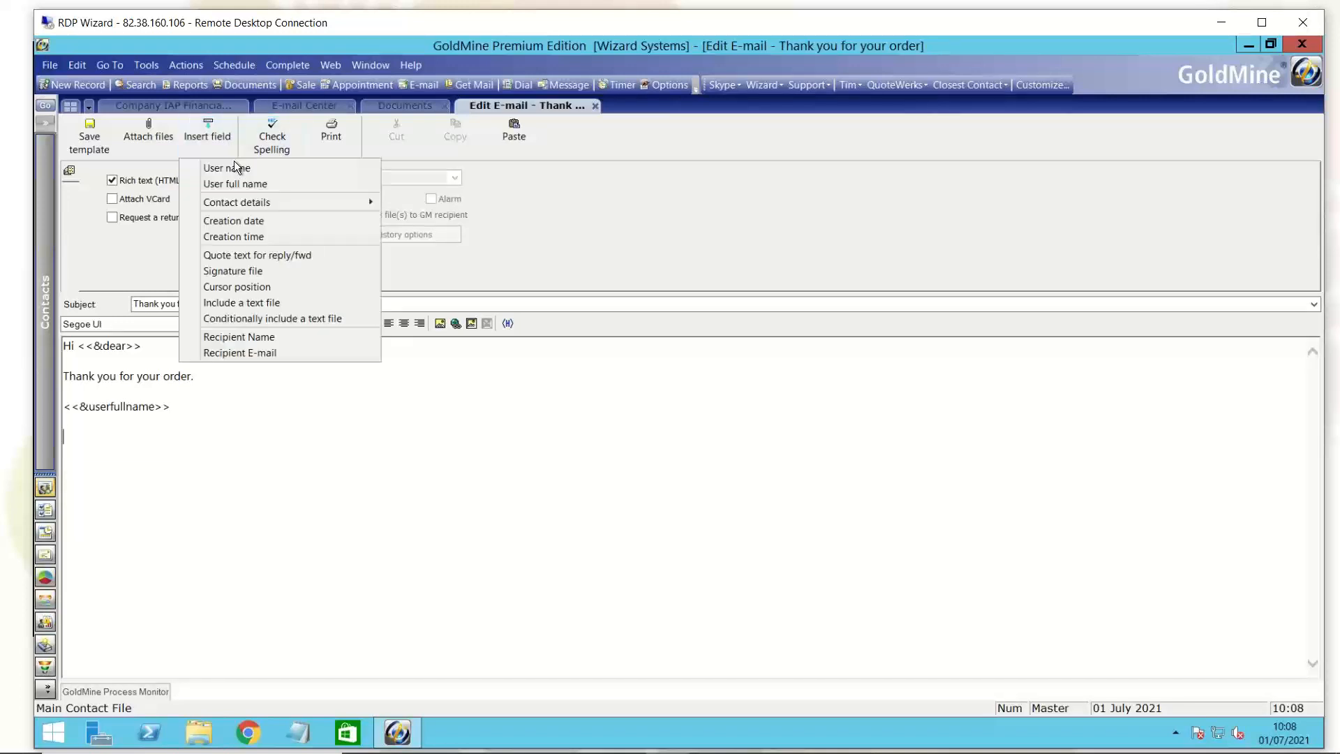
left_click(240, 274)
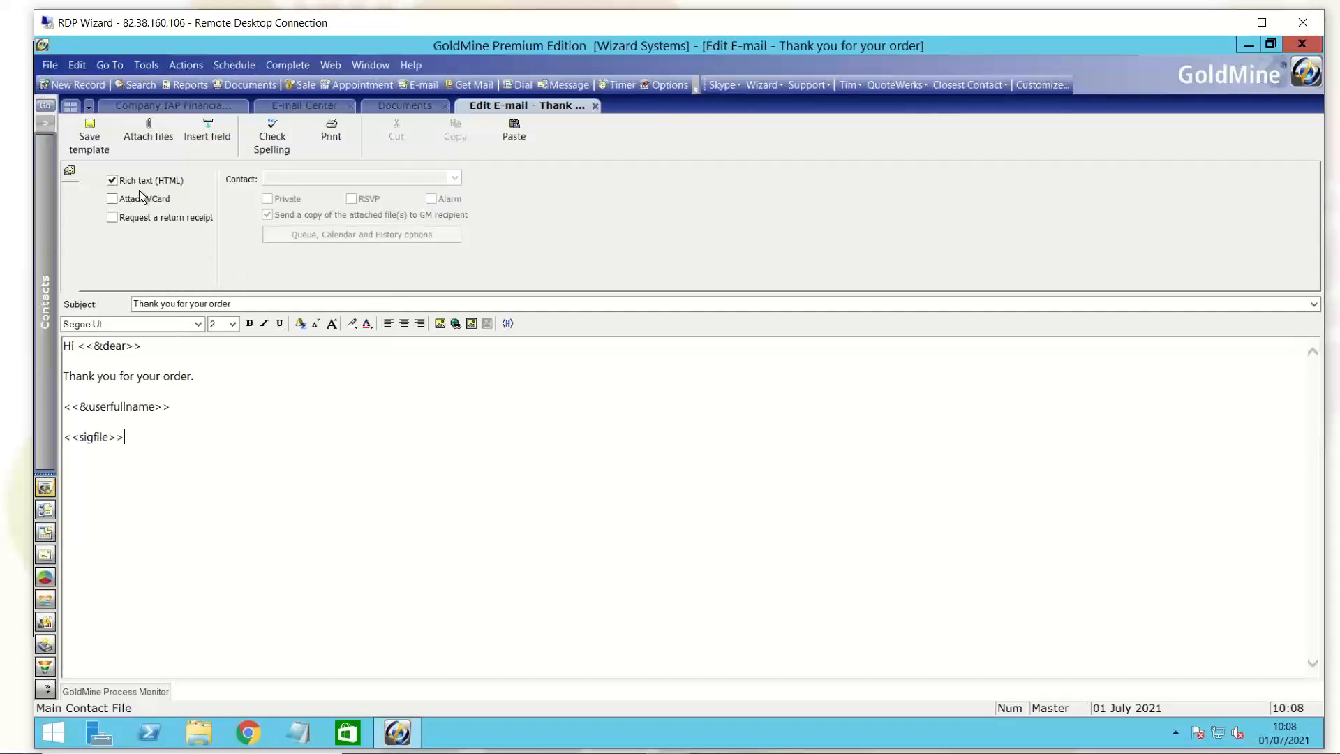
left_click(90, 143)
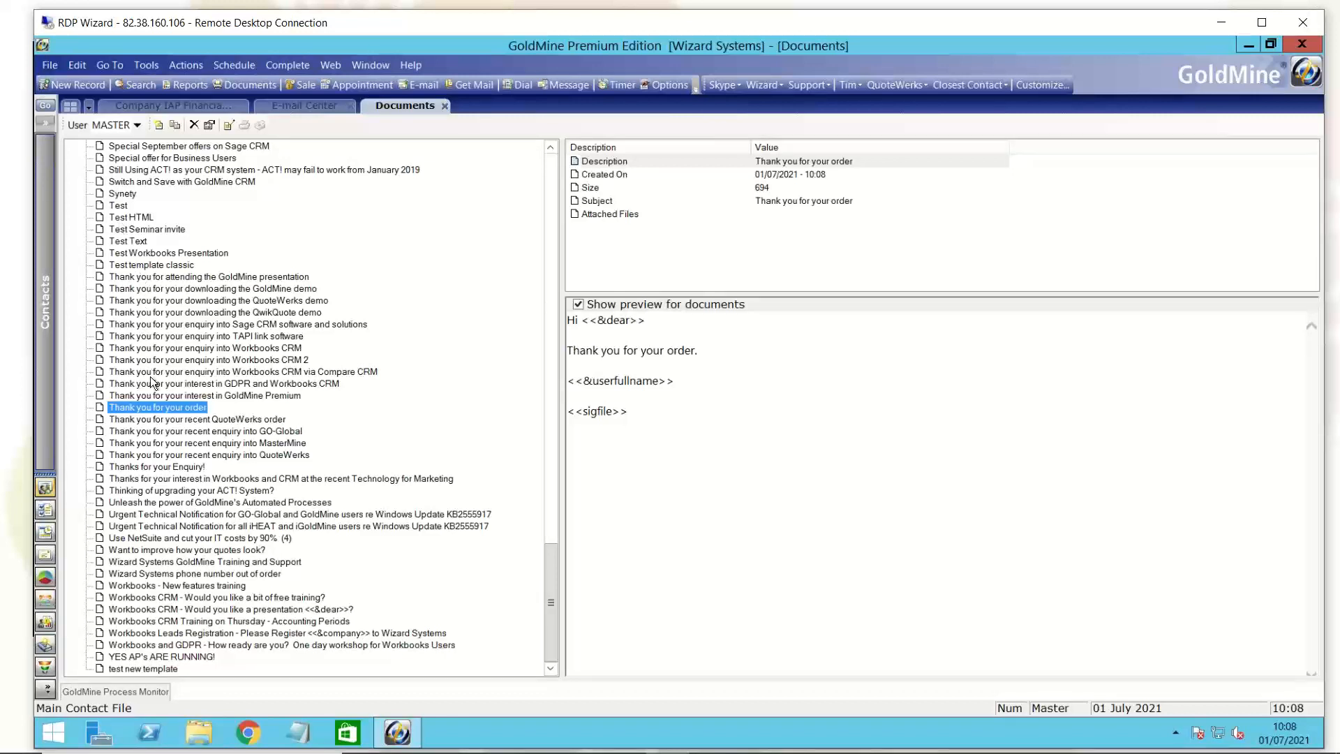
Step: Return to the IAP Financial Services Ltd record and start an e-mail to its contact using the "Thank you for your order" template
left_click(168, 104)
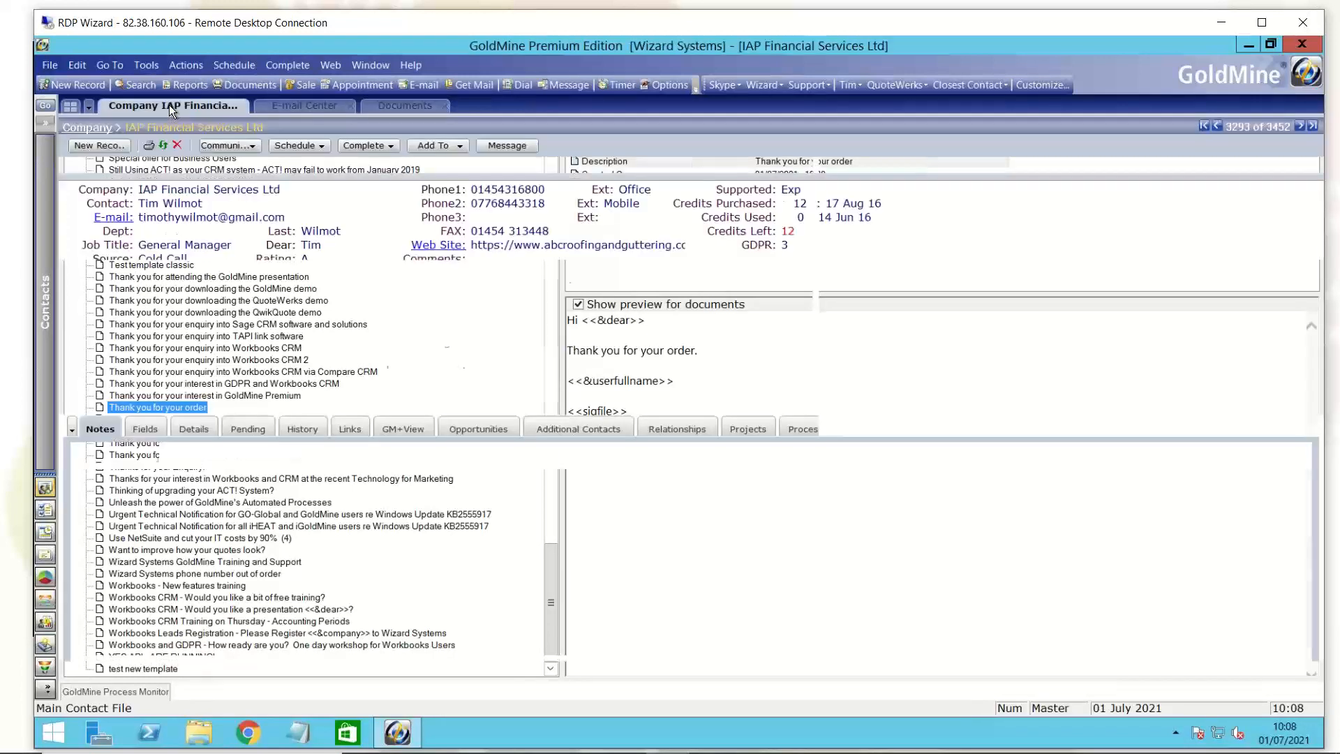
left_click(116, 220)
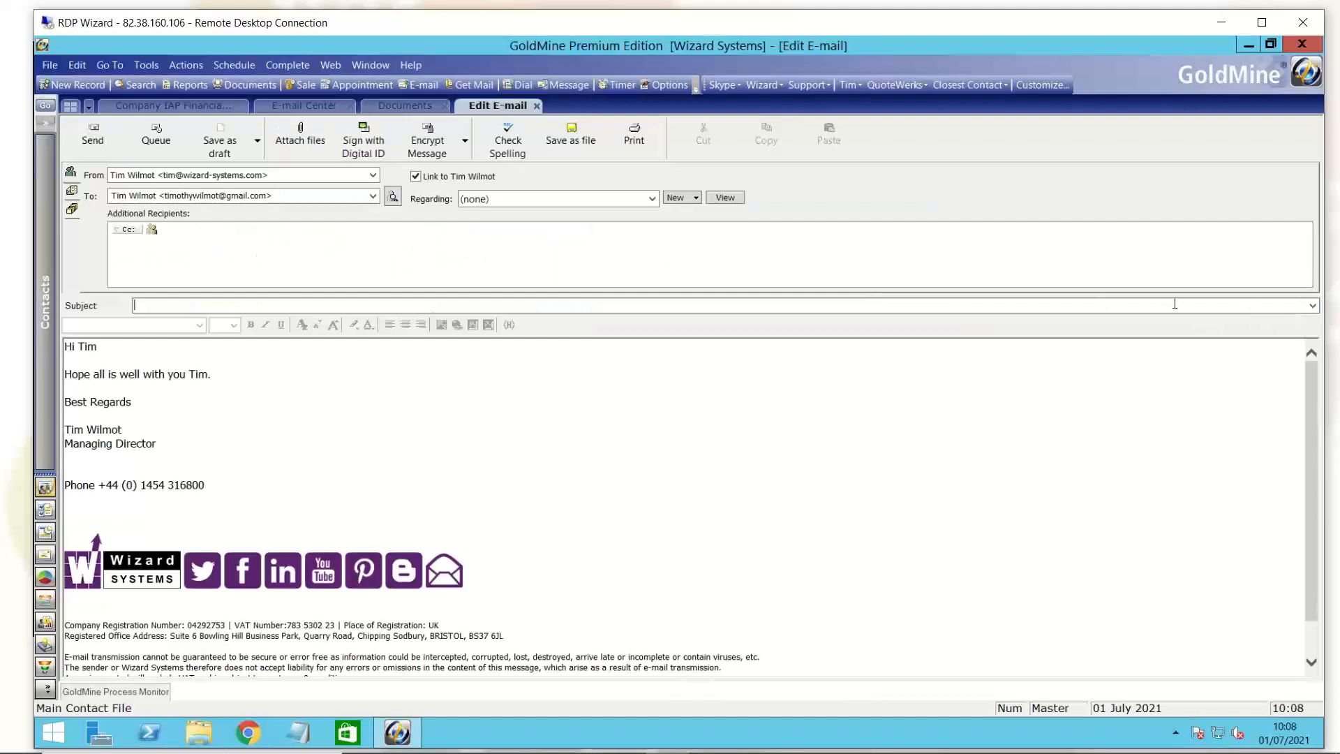
left_click(1312, 306)
type("t")
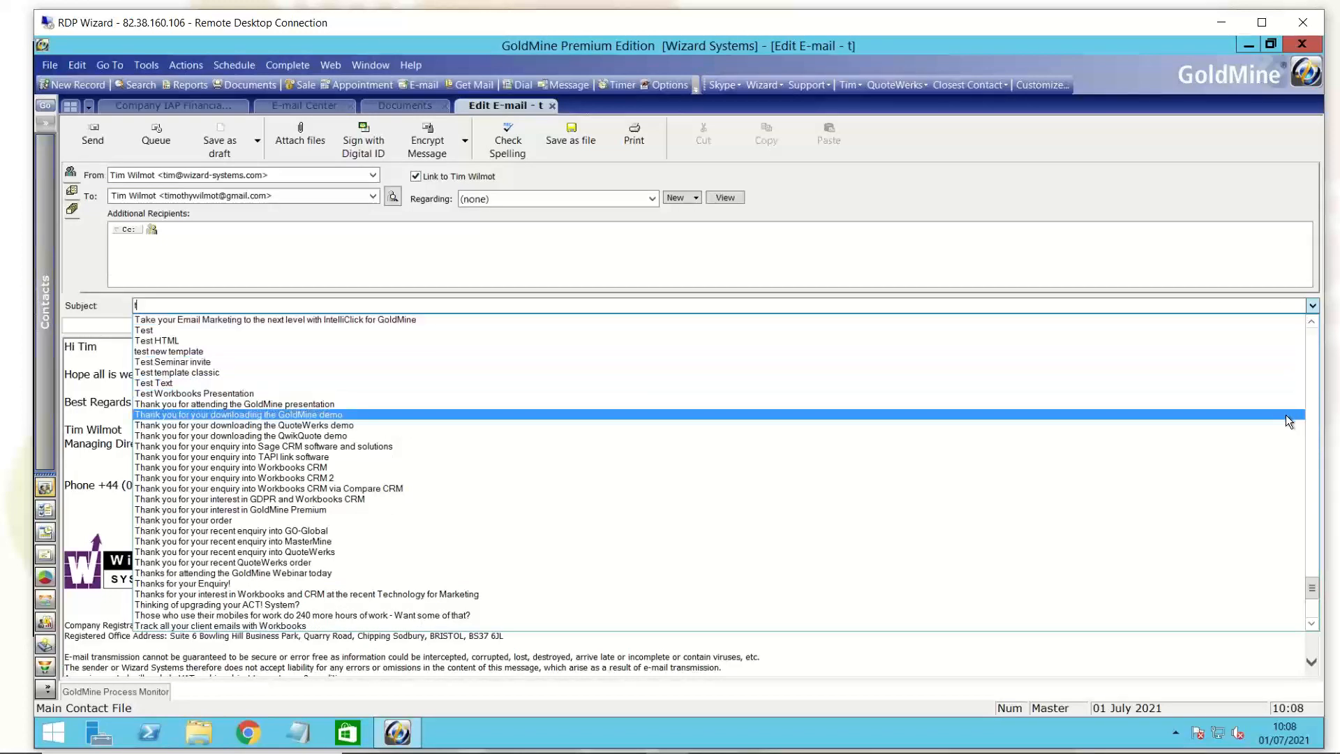
left_click(1243, 518)
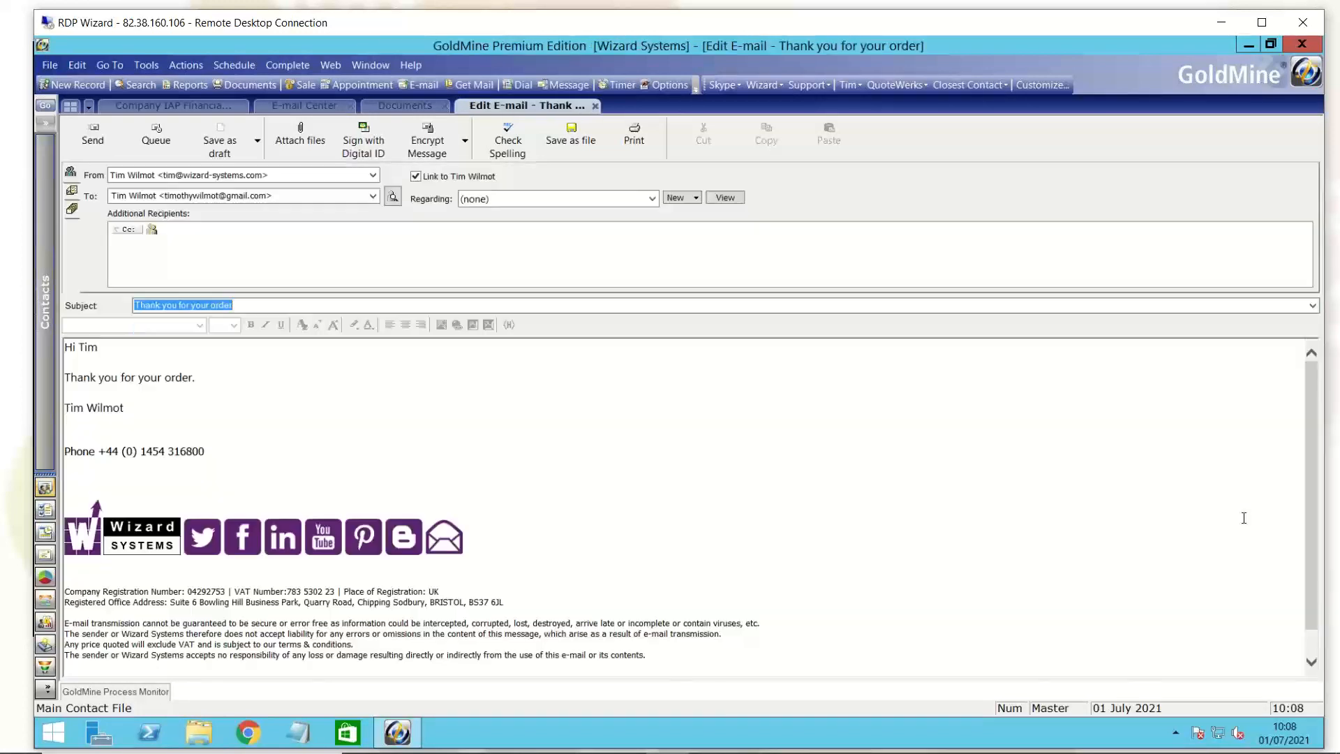